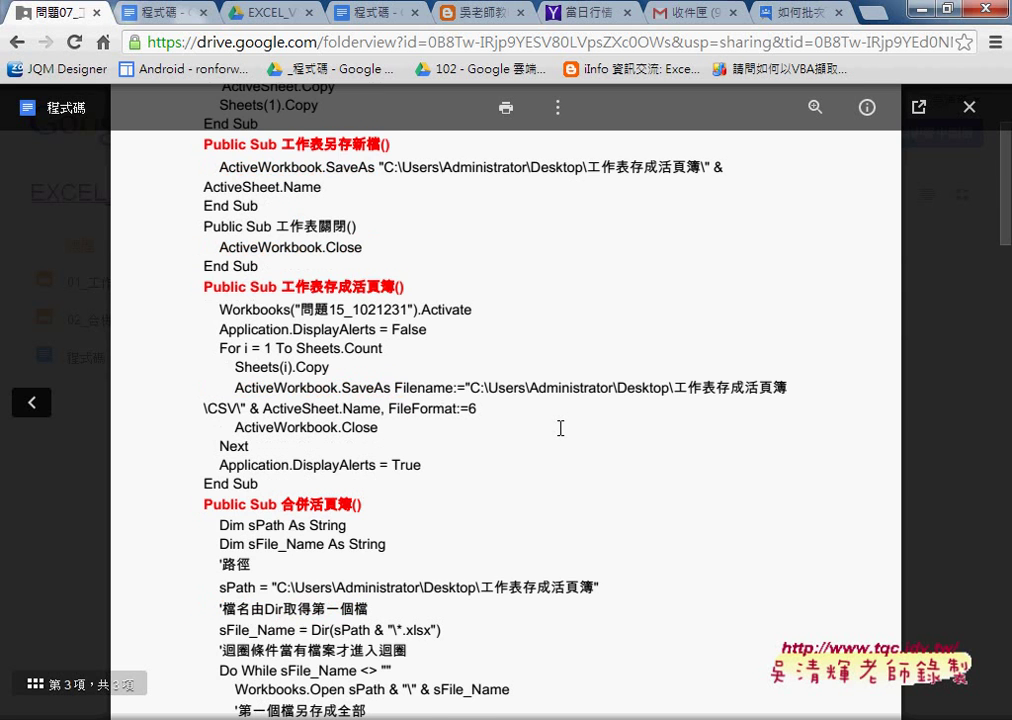
Open the 程式碼 code document in its own tab and scroll to 工作表存成活頁簿
drag(281, 286, 405, 287)
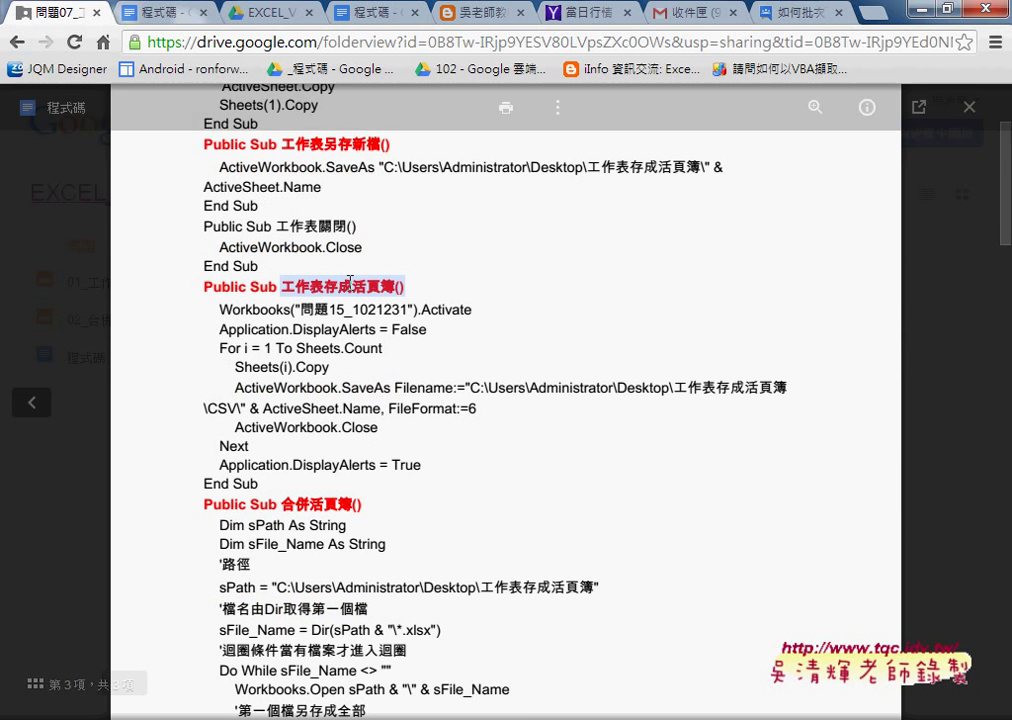
click(921, 112)
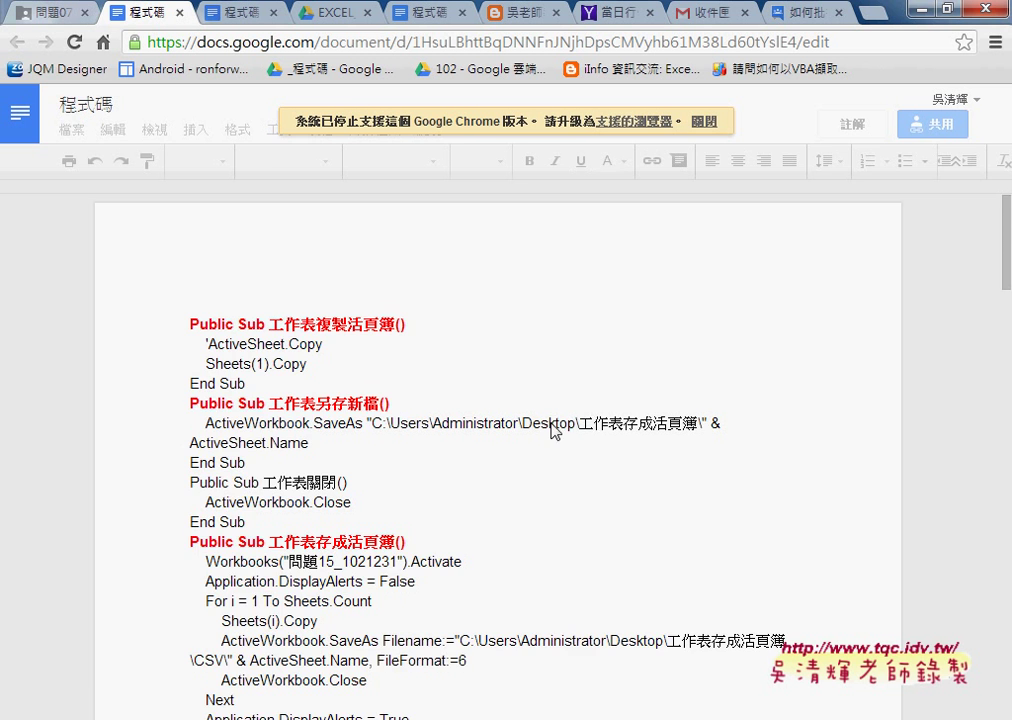
scroll(560, 380, down, 1)
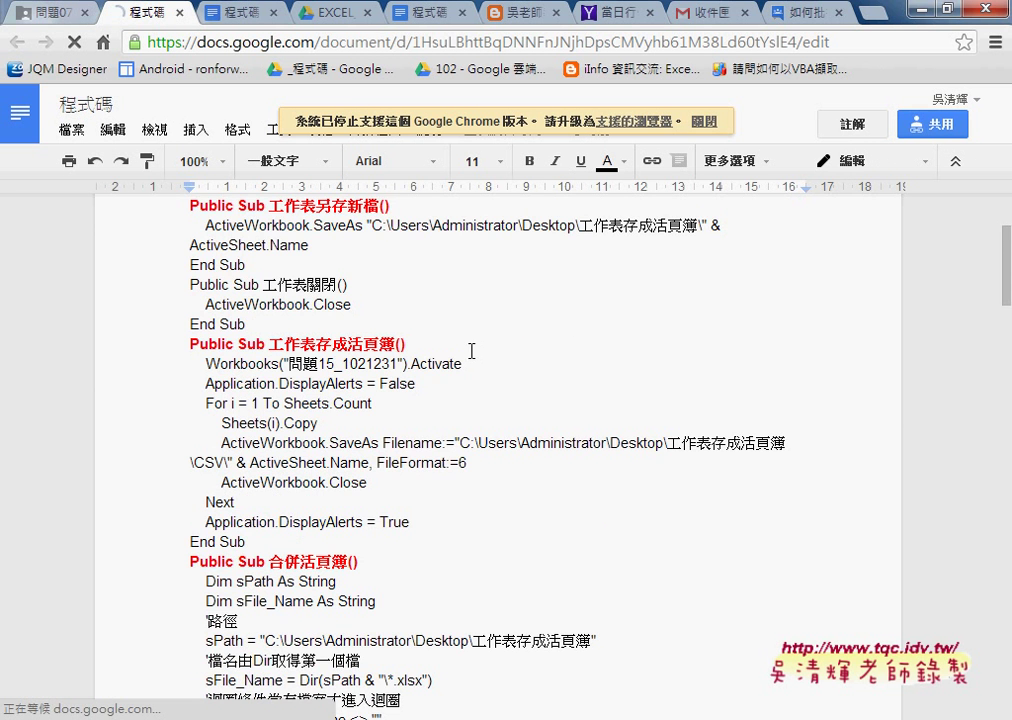
scroll(535, 350, down, 1)
Select and review the Workbooks activation line of 工作表存成活頁簿, then switch windows
drag(268, 244, 405, 244)
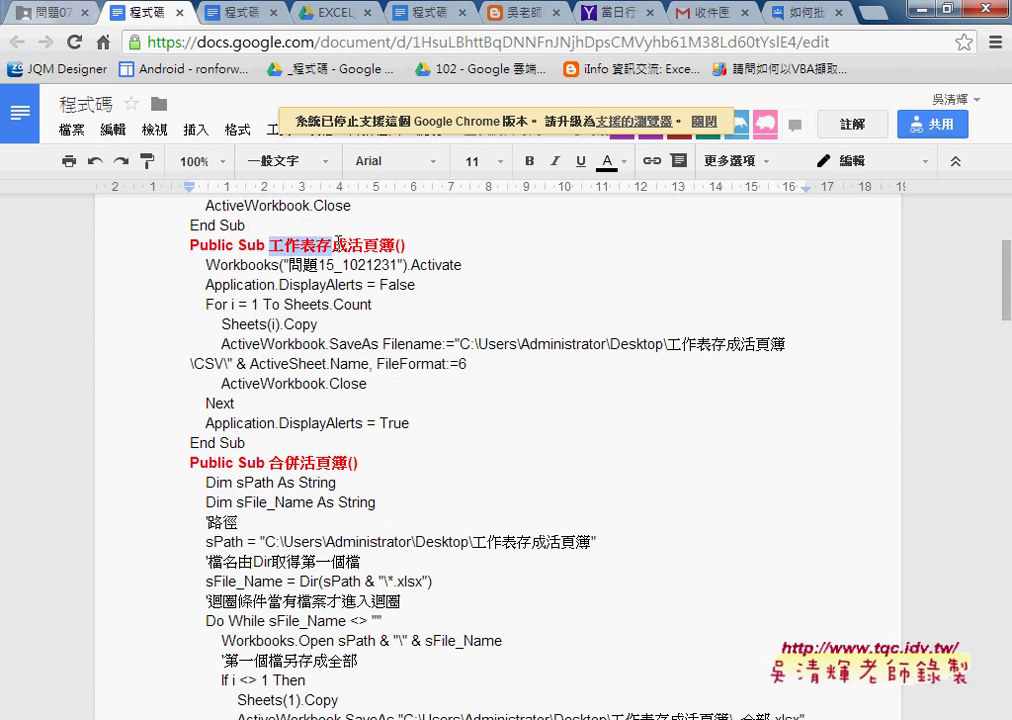
click(207, 264)
drag(205, 264, 469, 264)
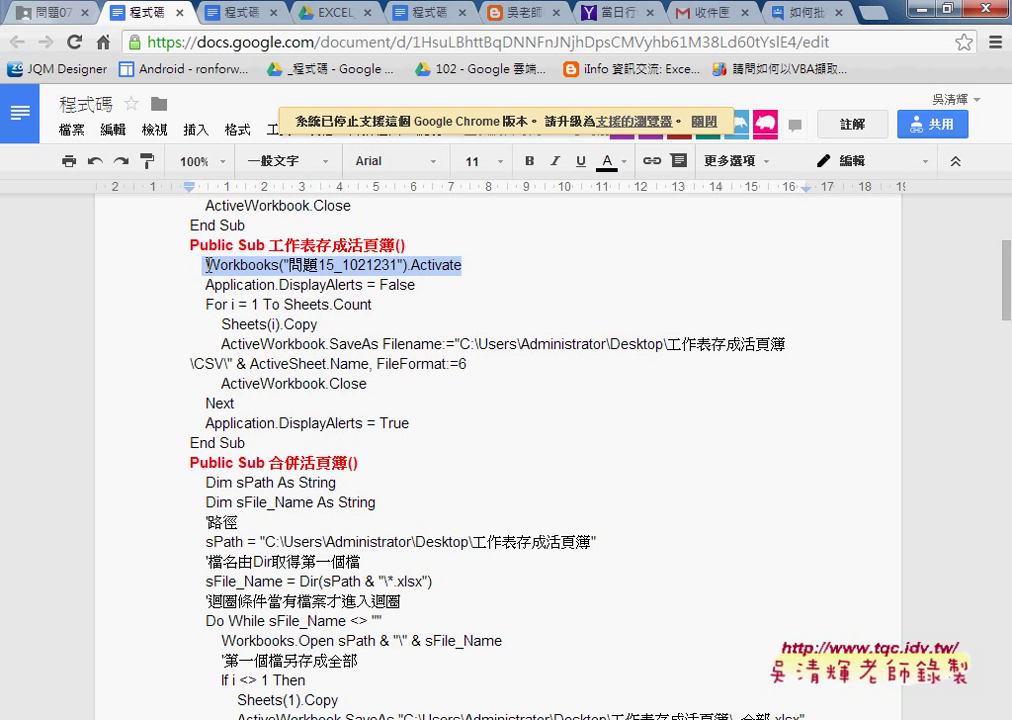
key(Left)
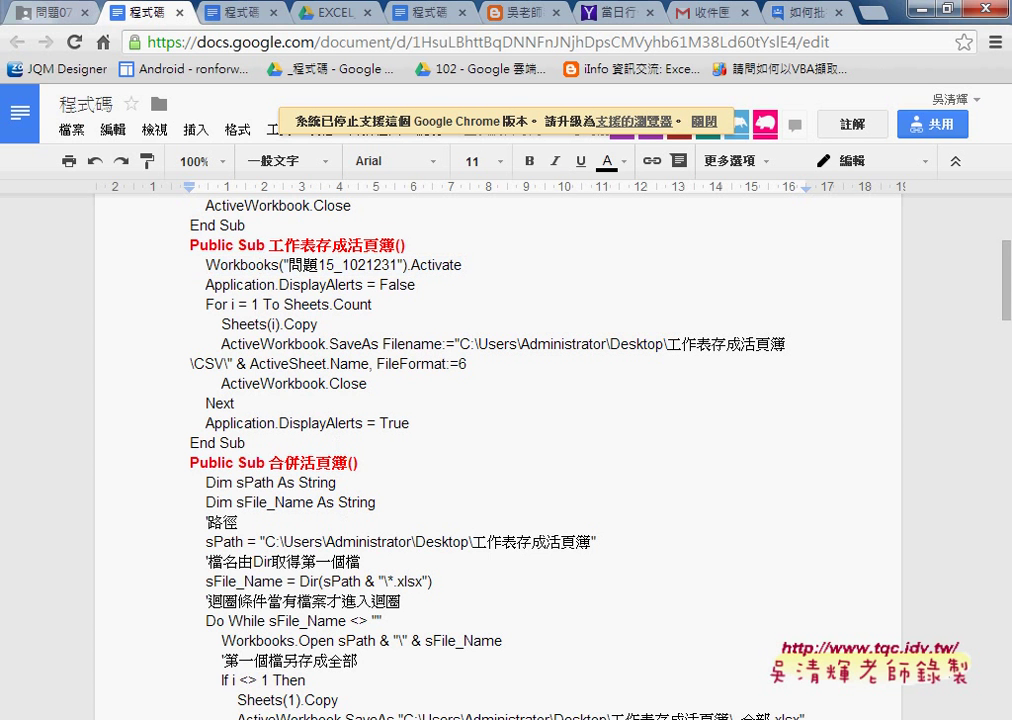
drag(418, 247, 324, 264)
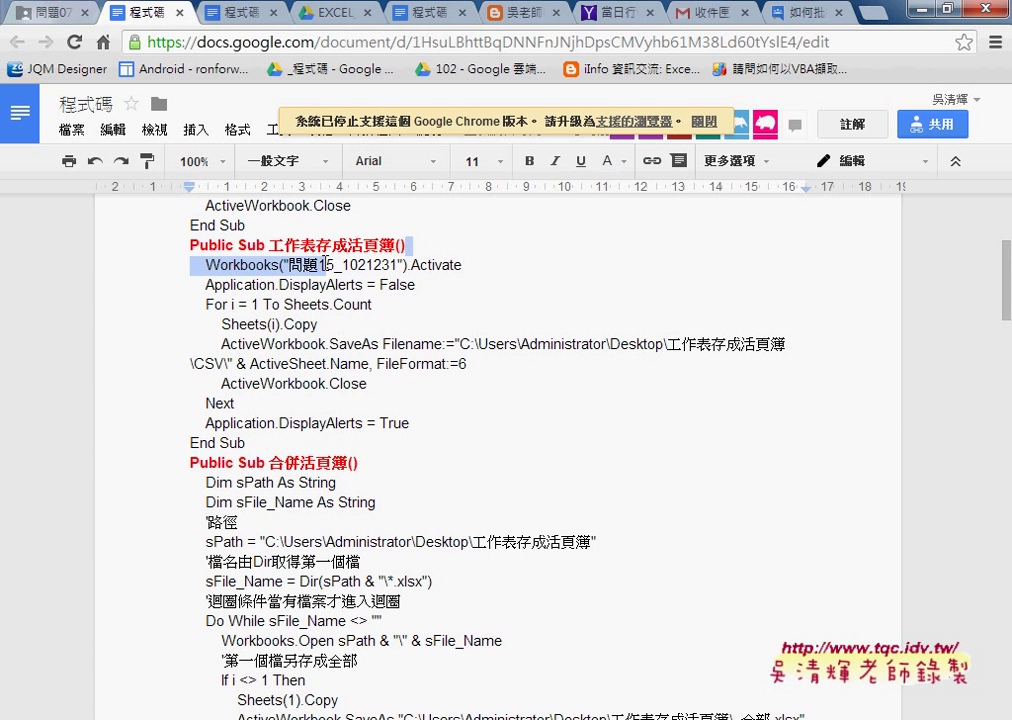
click(324, 264)
drag(463, 265, 206, 265)
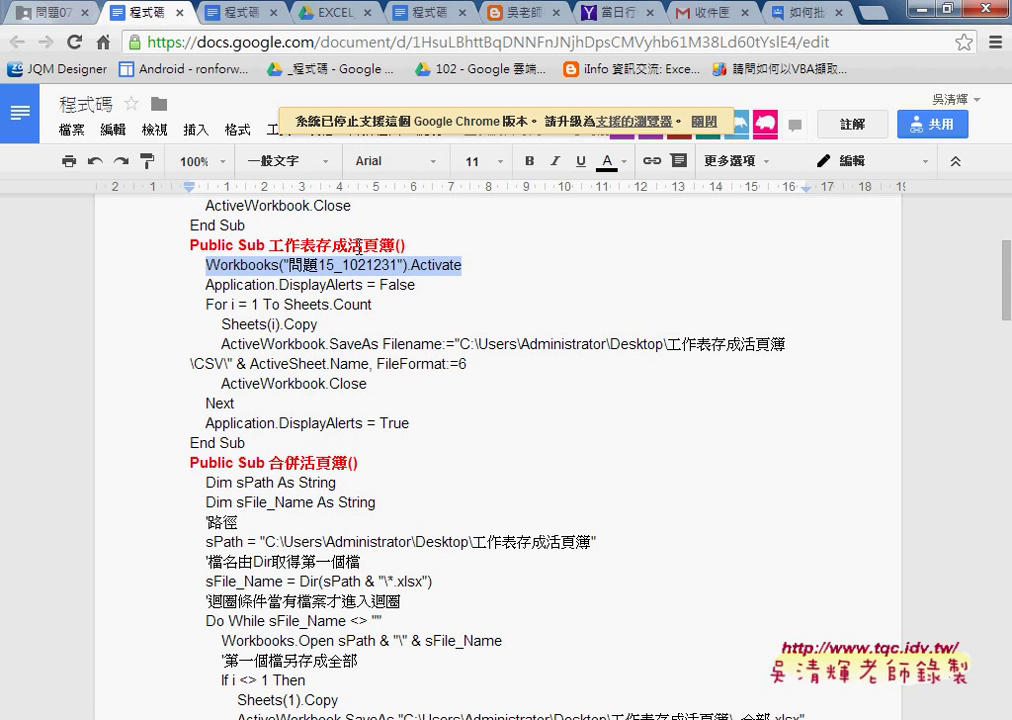
key(alt+Tab)
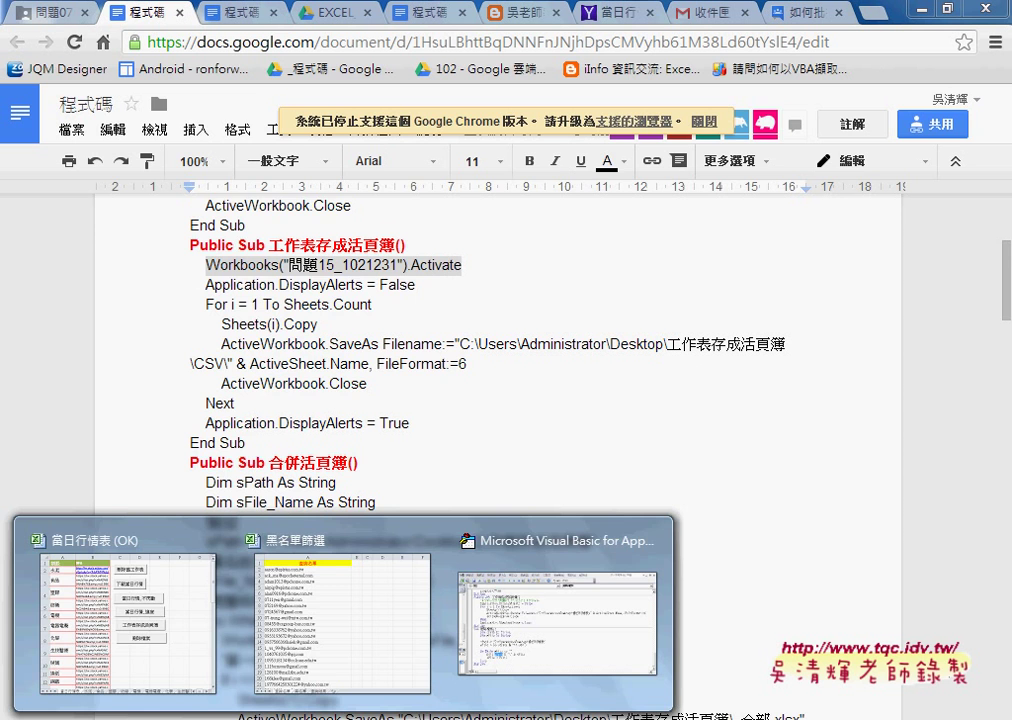
In the VBA editor, delete the apostrophe before Workbooks("問題15_1021231").Activate
key(alt+Tab)
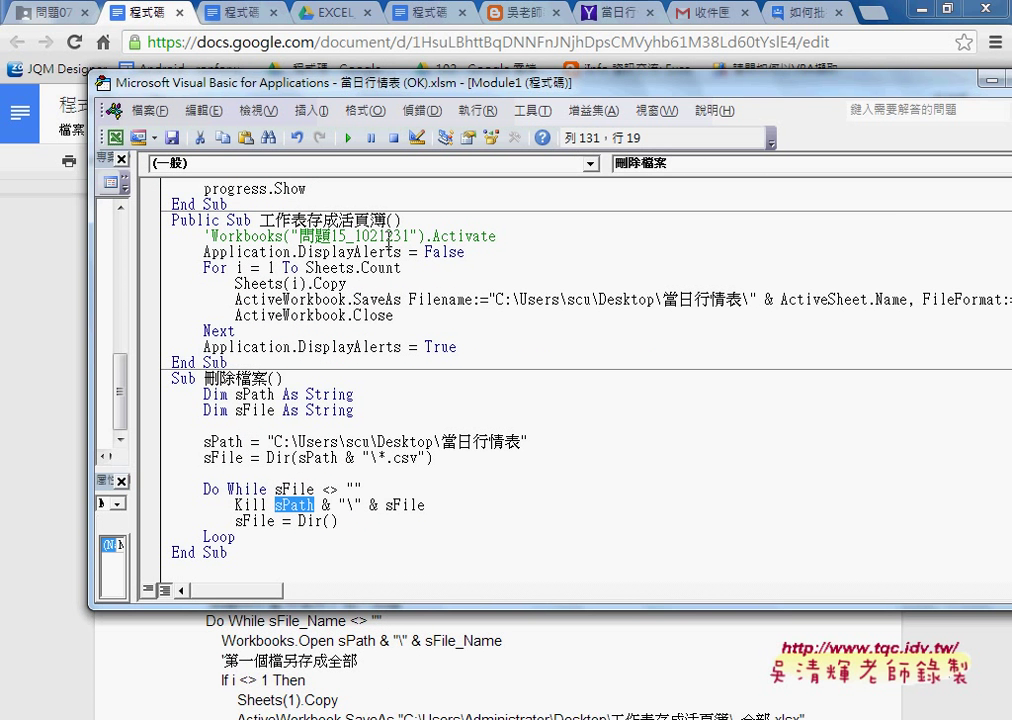
click(400, 220)
click(207, 236)
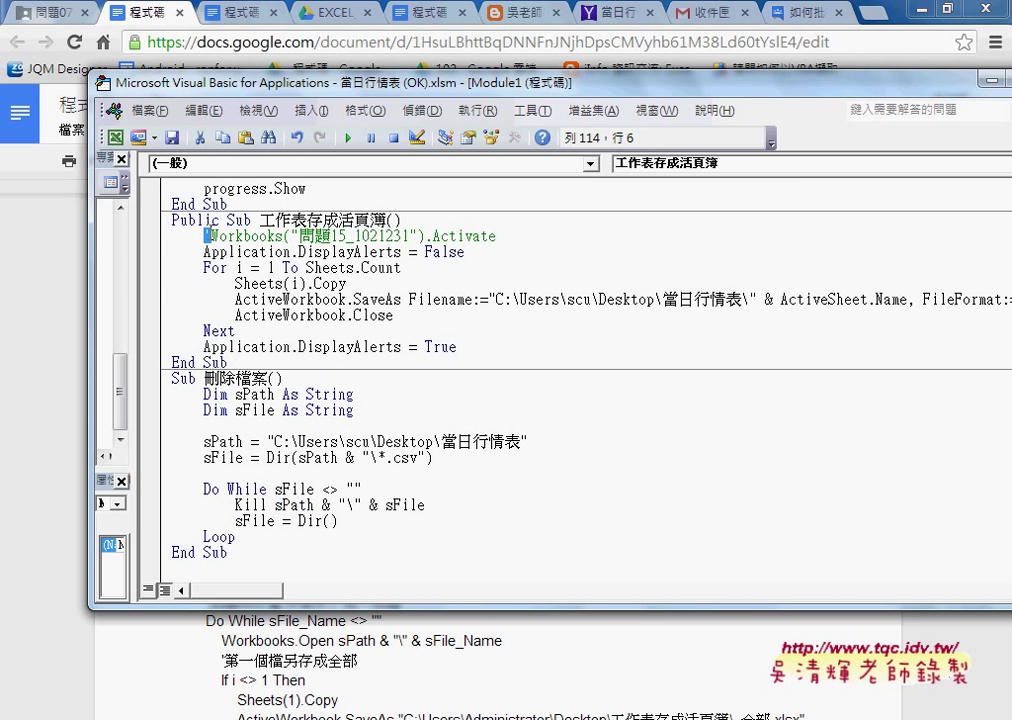
key(BackSpace)
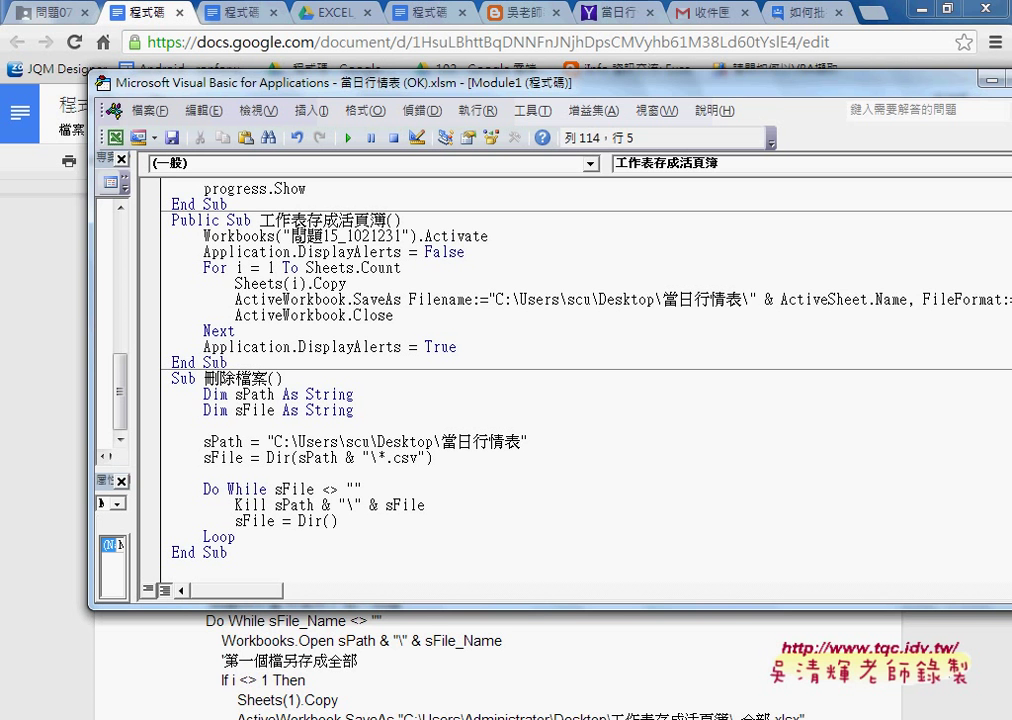
Compare the workbook name with the 當日行情 folder and show the 當日行情表 (OK) workbook
drag(290, 236, 402, 236)
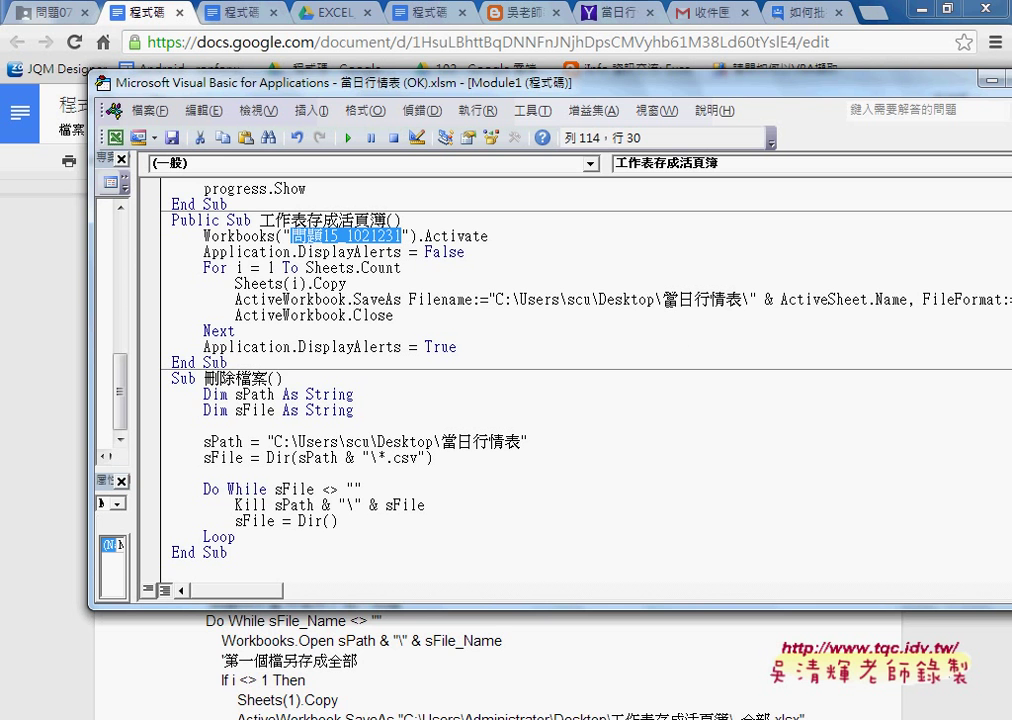
drag(662, 299, 727, 299)
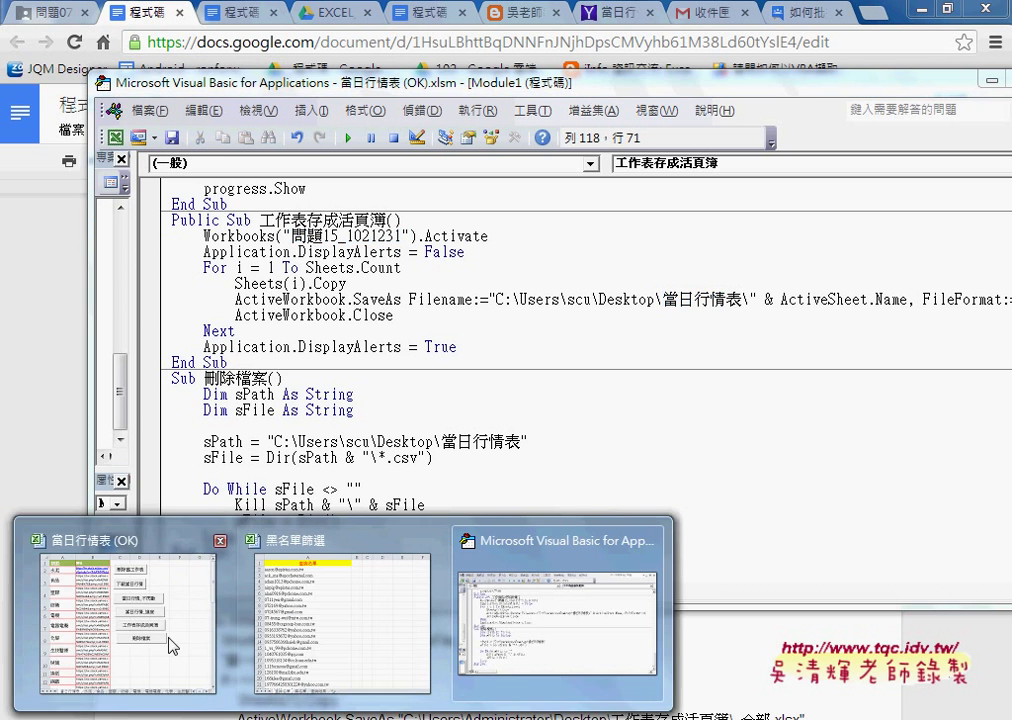
click(169, 643)
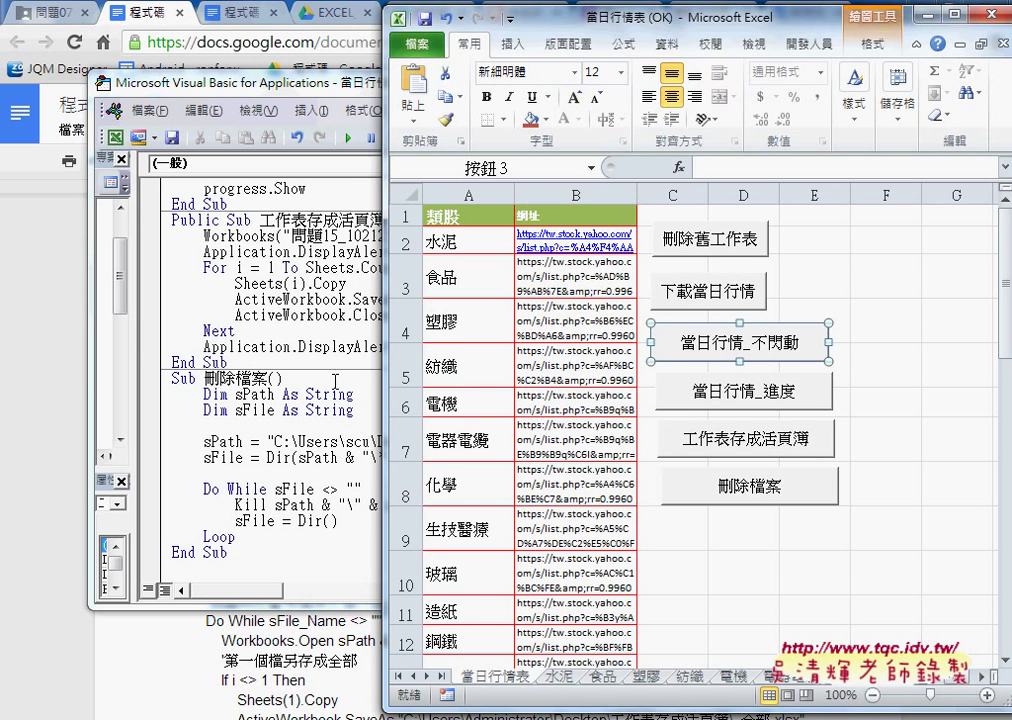
Replace 問題15_1021231 with 當日行情表(OK) inside the Workbooks("…") call
click(362, 289)
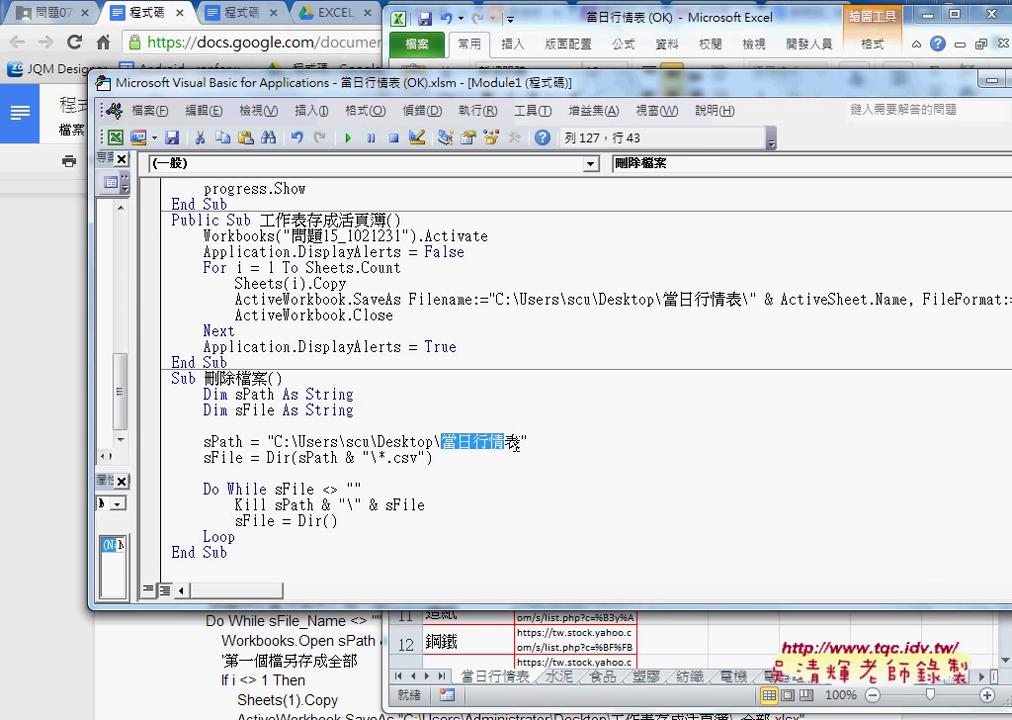
drag(514, 444, 519, 444)
key(ctrl+c)
drag(291, 236, 402, 236)
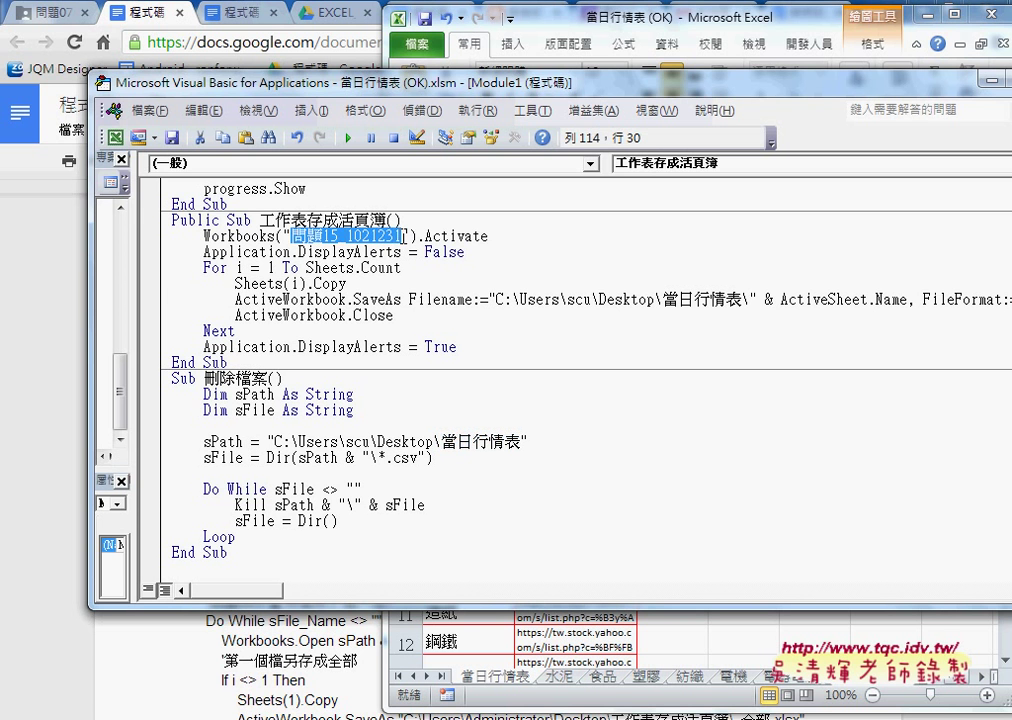
key(ctrl+v)
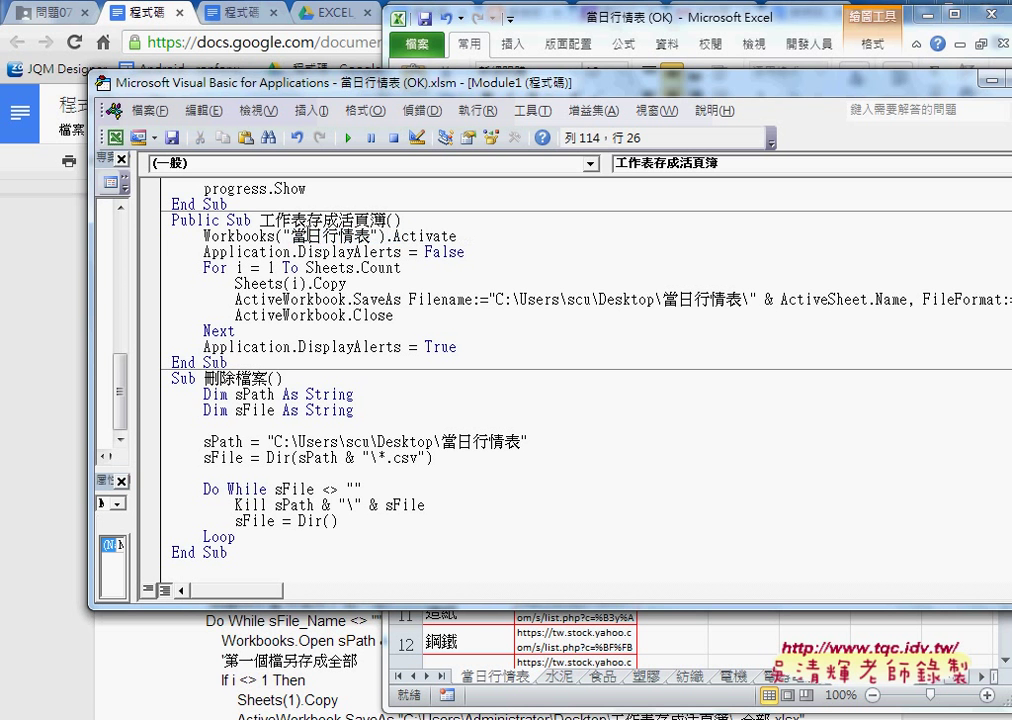
text(())
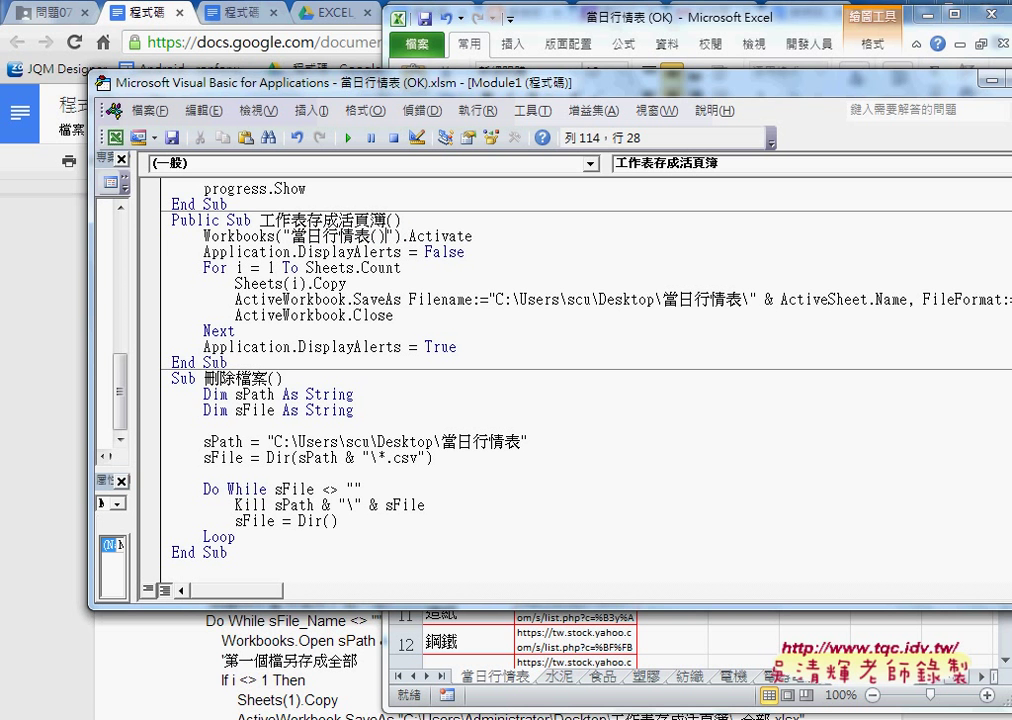
text(OK)
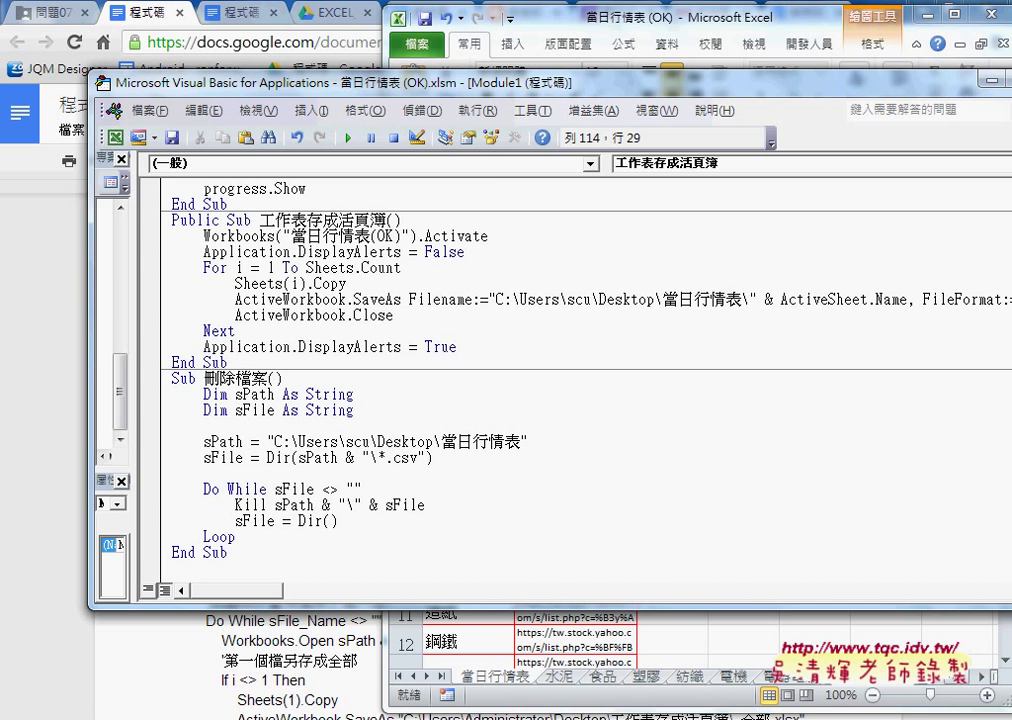
Try retyping the .Activate member, then undo back to Workbooks("當日行情表(OK)").Activate
drag(489, 236, 277, 238)
click(420, 236)
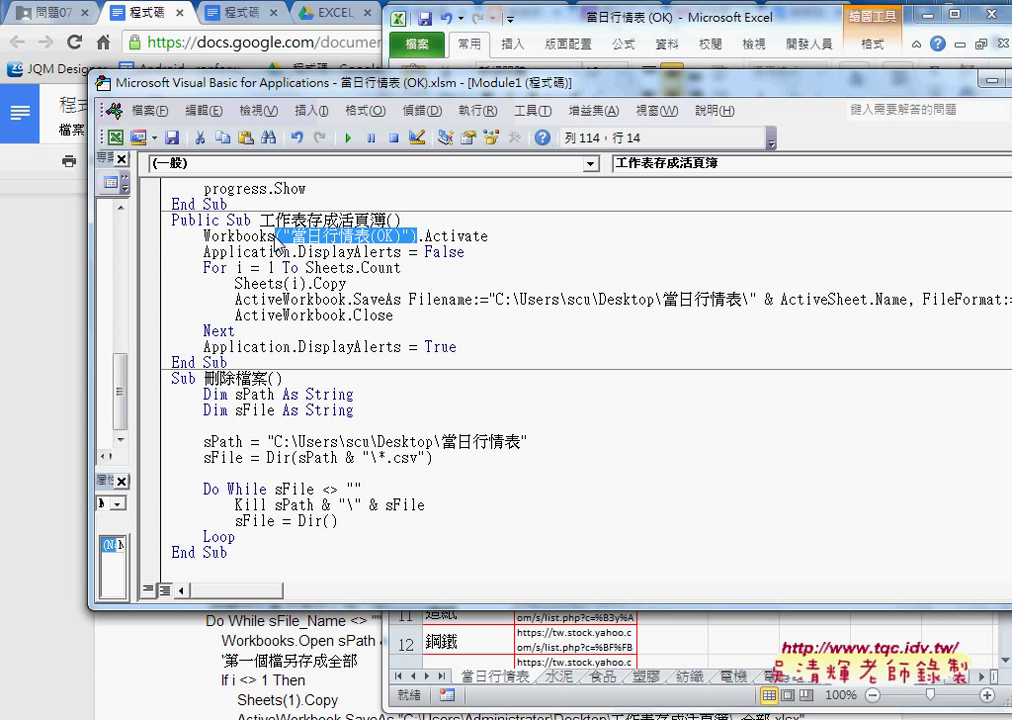
key(Delete)
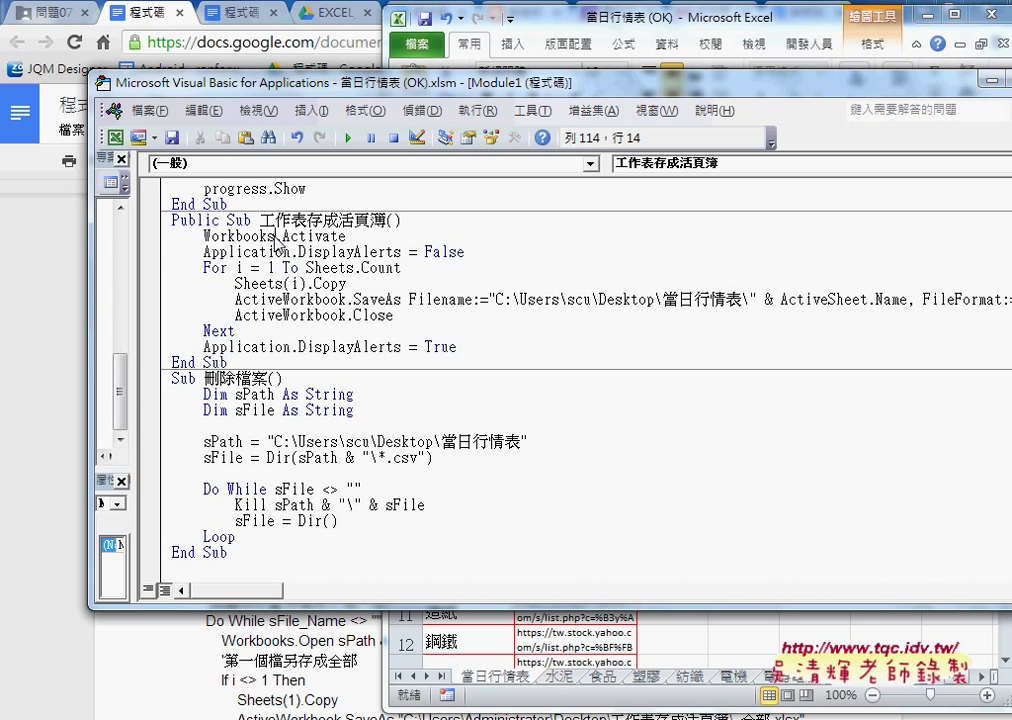
key(Delete)
key(Delete)
key(Delete)
text(.)
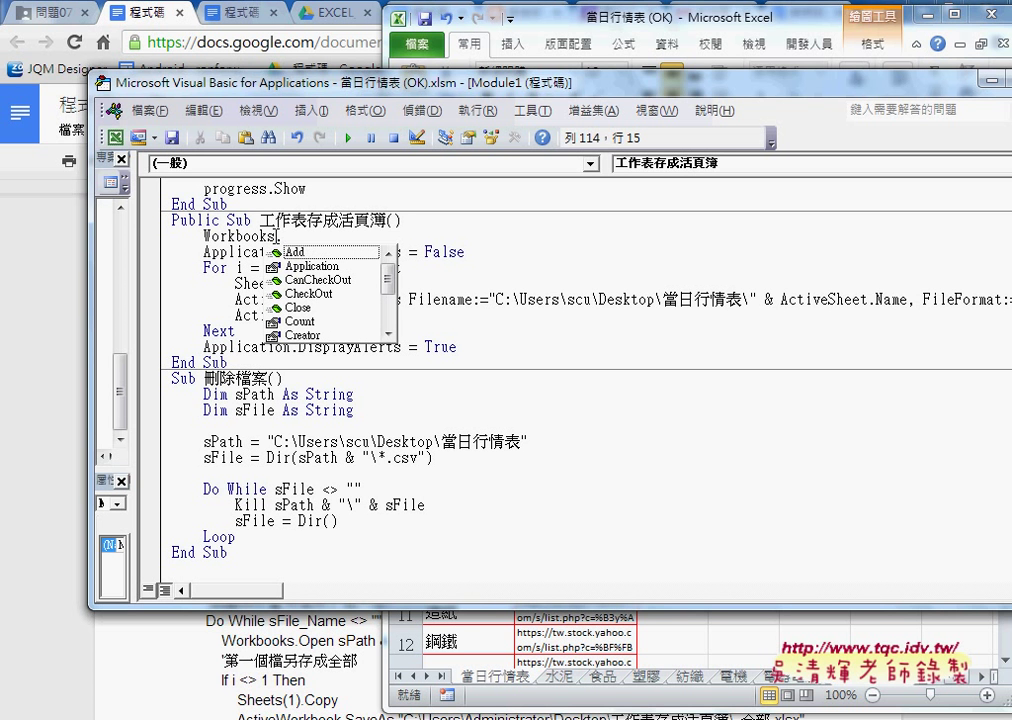
key(Down)
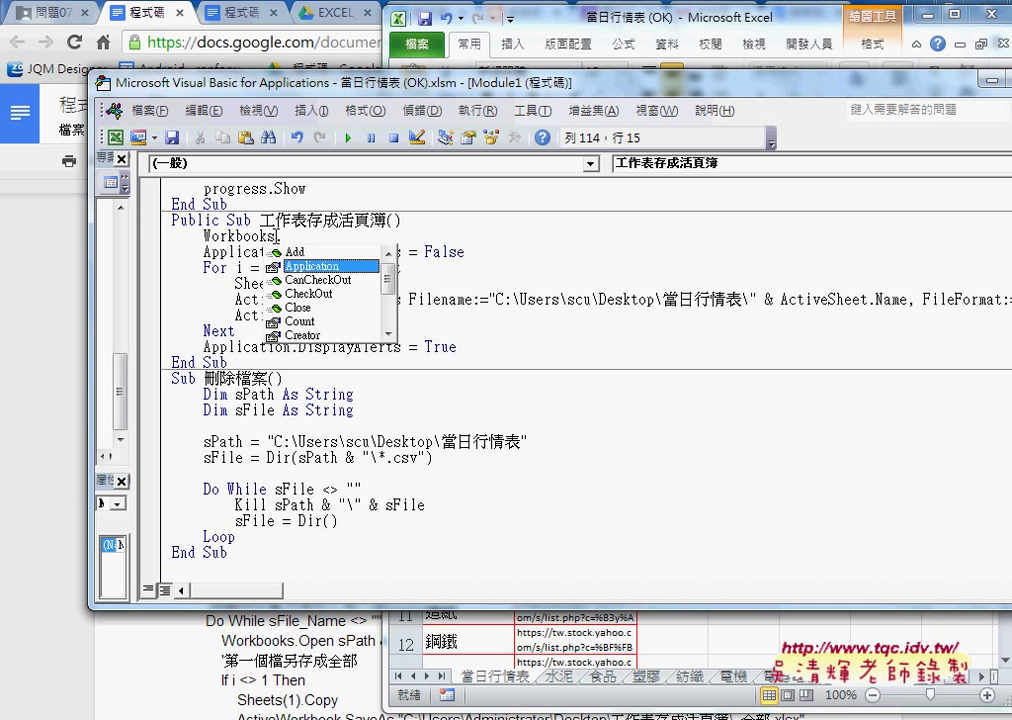
key(Down)
key(Down)
key(Escape)
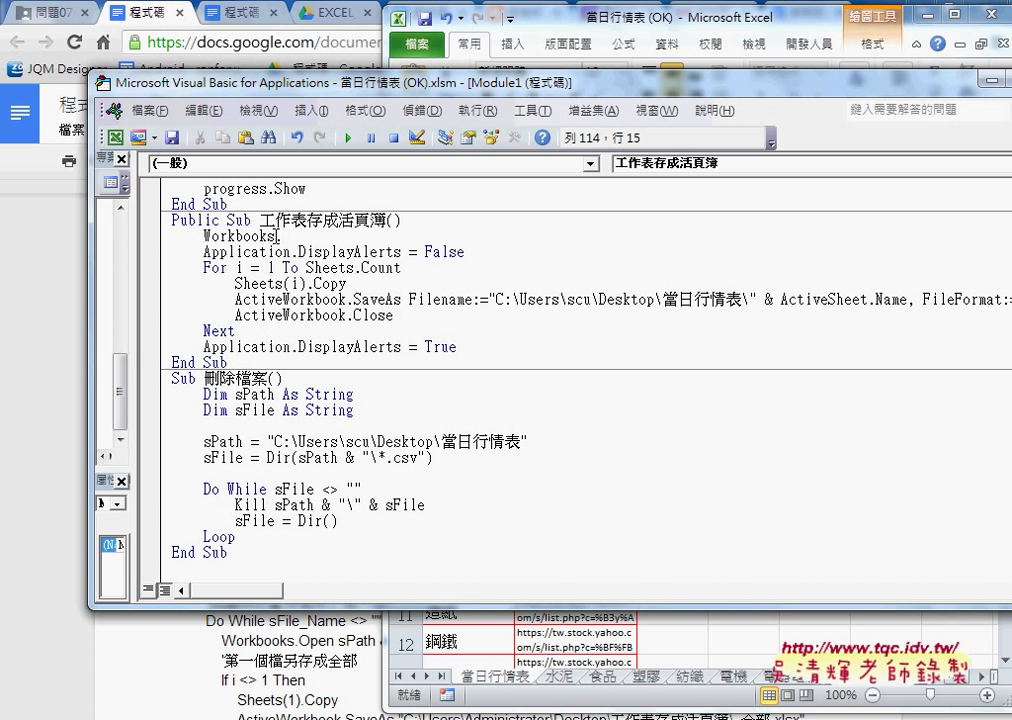
key(ctrl+z)
key(ctrl+z)
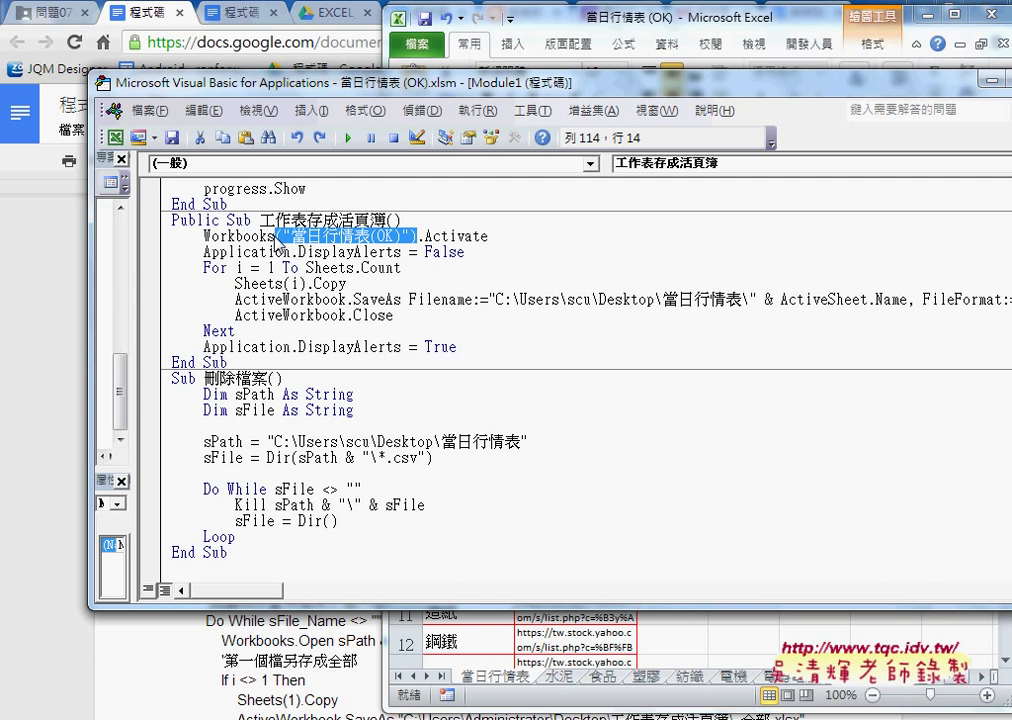
drag(203, 236, 497, 241)
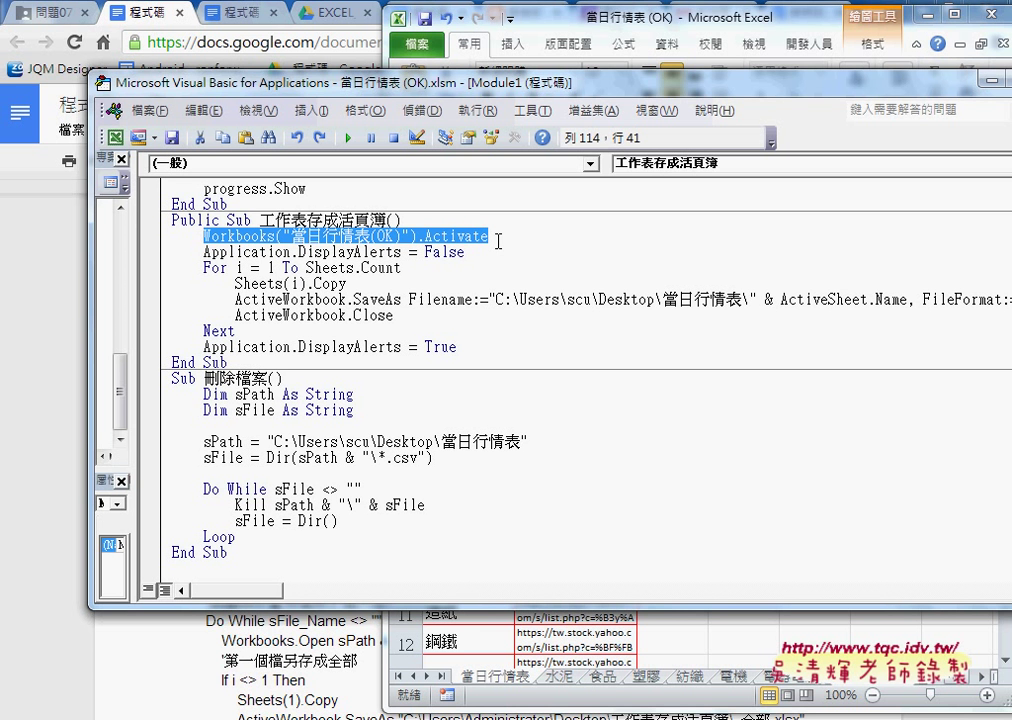
Duplicate the 工作表存成活頁簿 procedure below itself and rename the first copy with _CSV
click(470, 471)
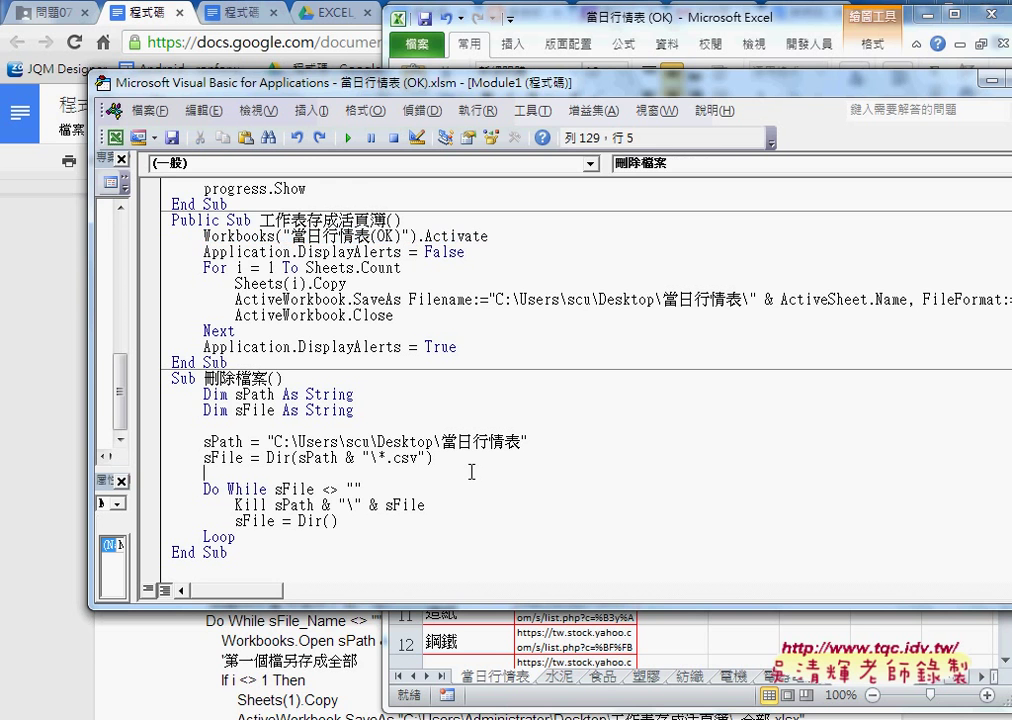
double_click(362, 81)
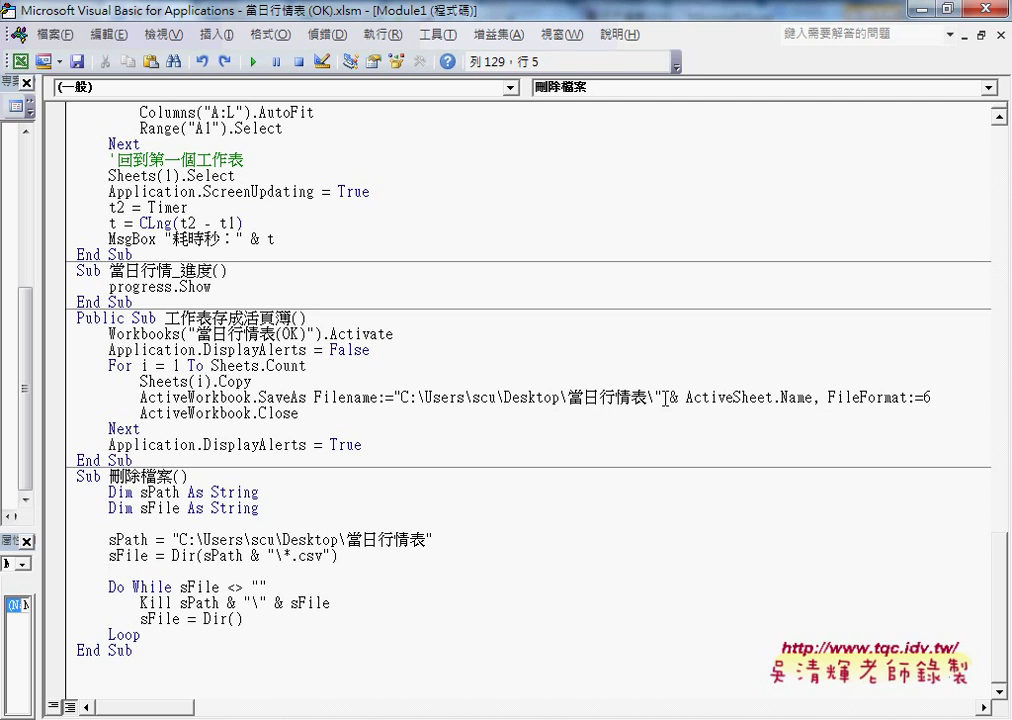
drag(132, 461, 68, 320)
key(ctrl+c)
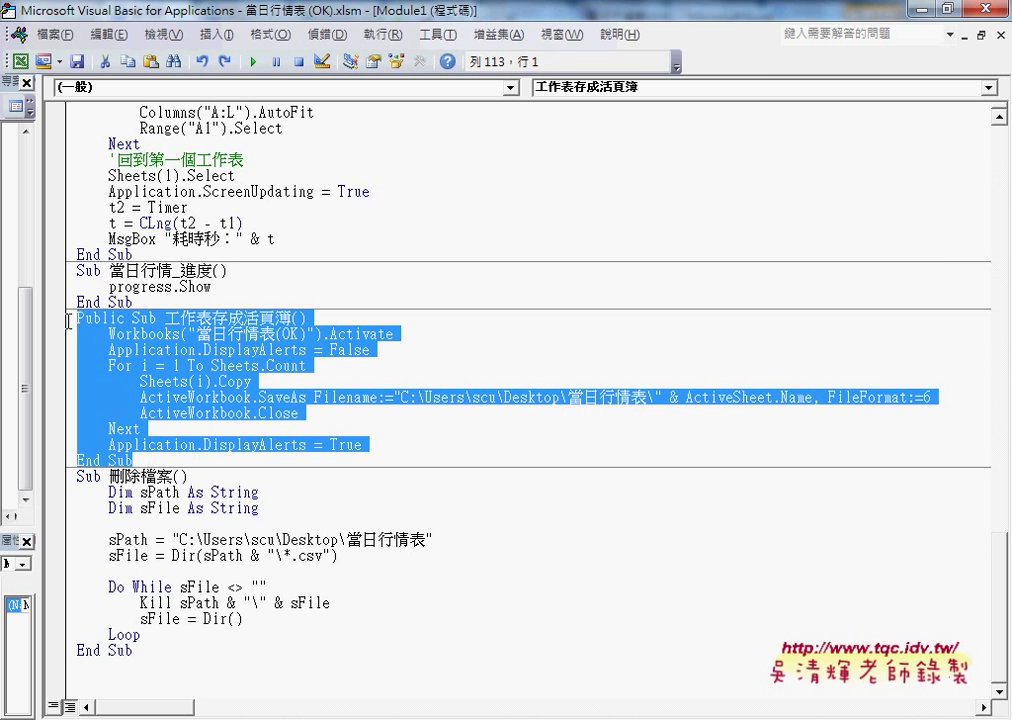
click(153, 458)
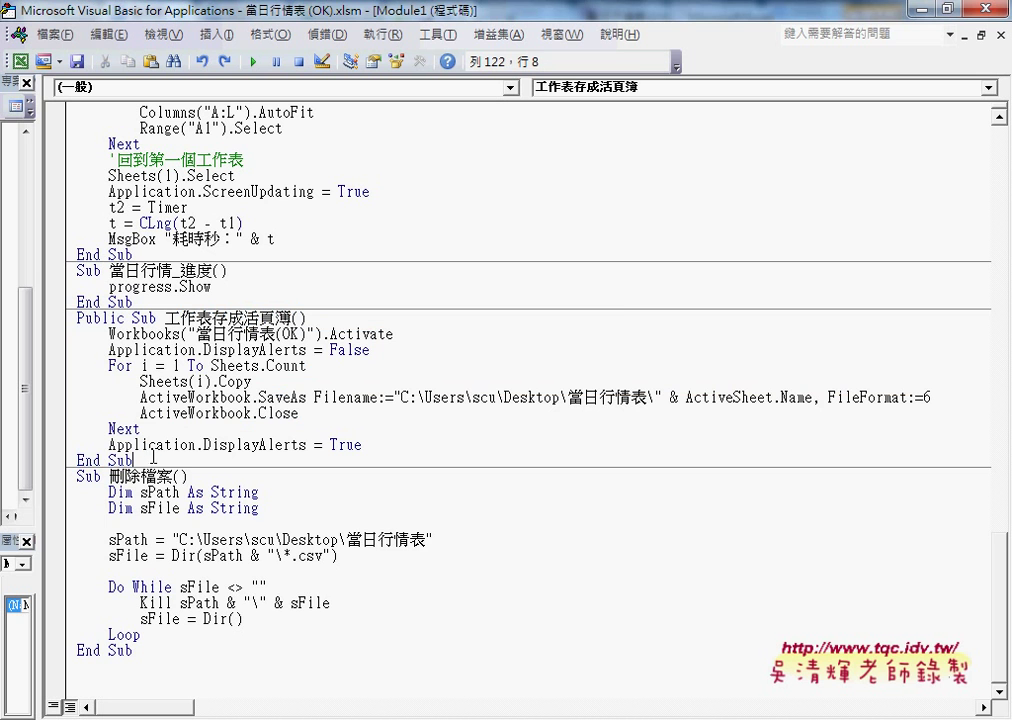
key(Return)
key(ctrl+v)
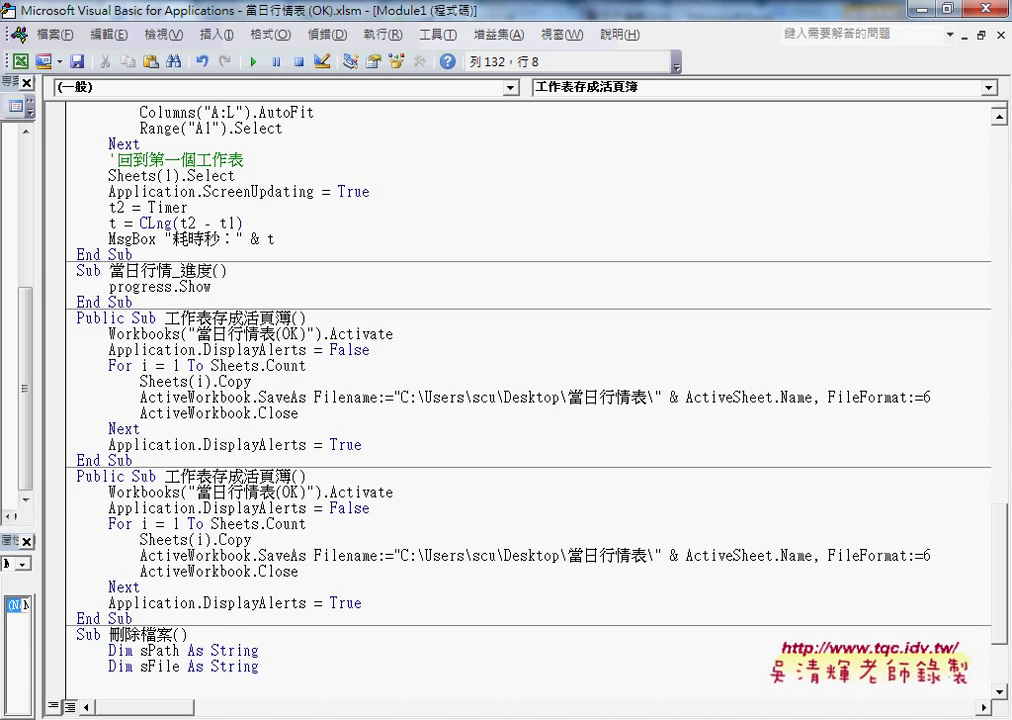
click(301, 318)
text(_CS)
text(V)
Delete ', FileFormat:=6' from the second copy, keeping it in the _CSV version
click(440, 477)
scroll(488, 533, down, 2)
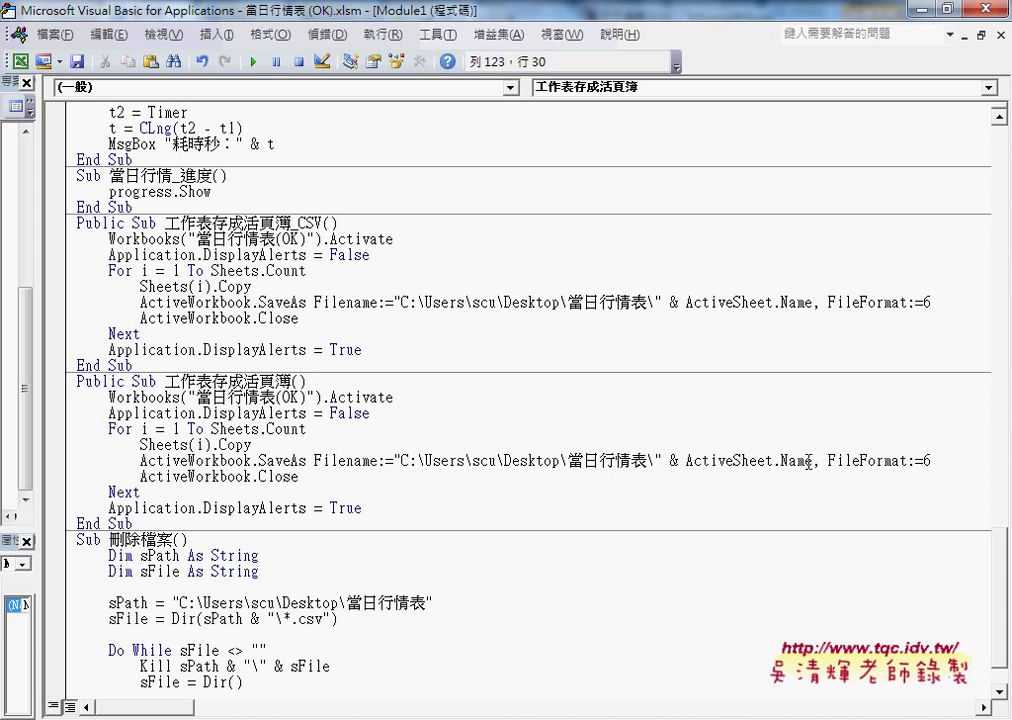
drag(812, 461, 935, 461)
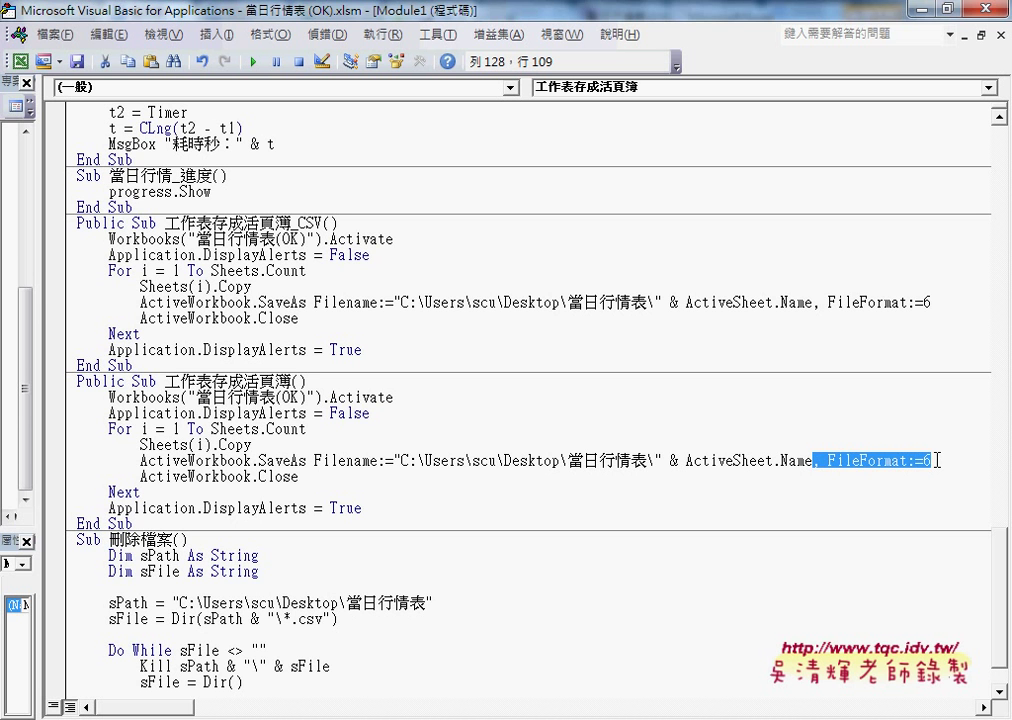
key(Delete)
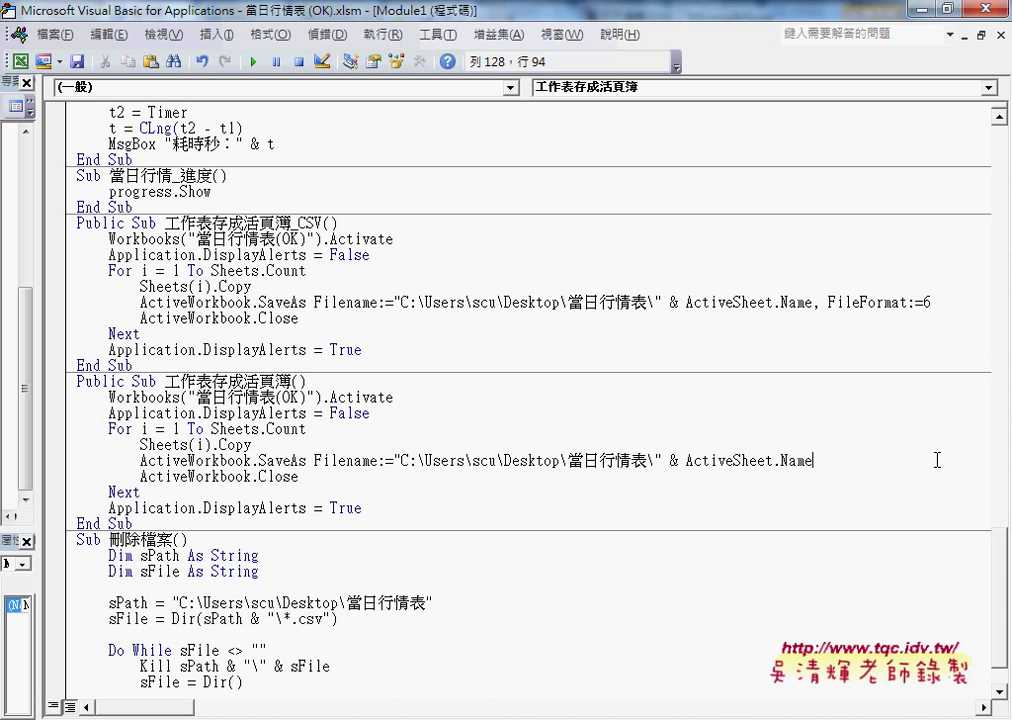
drag(814, 302, 933, 302)
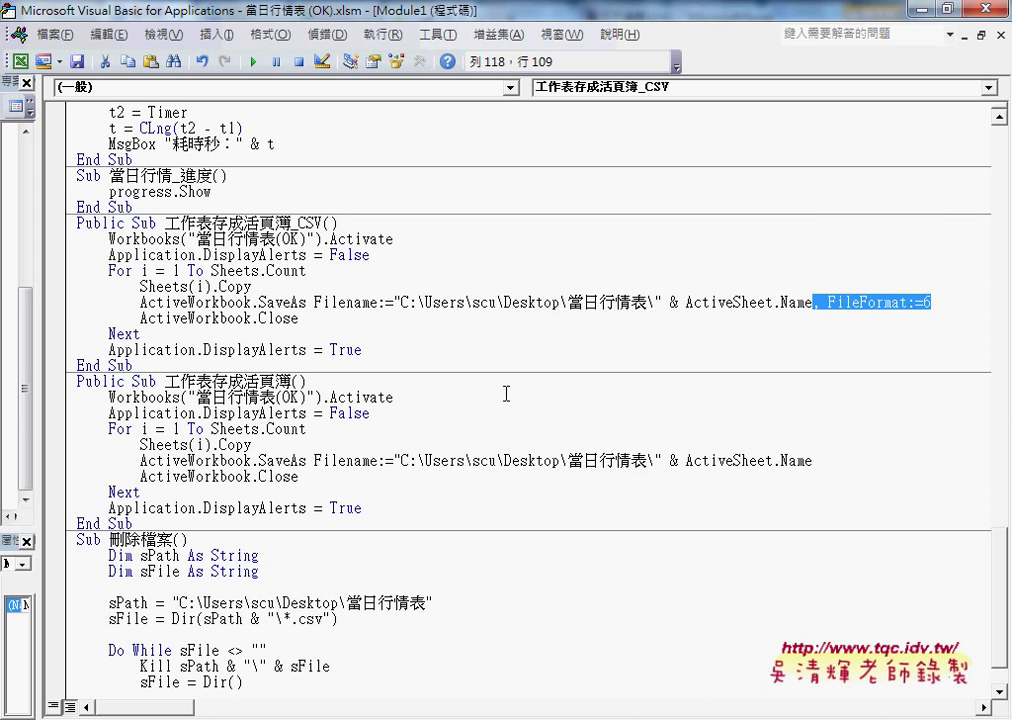
click(334, 472)
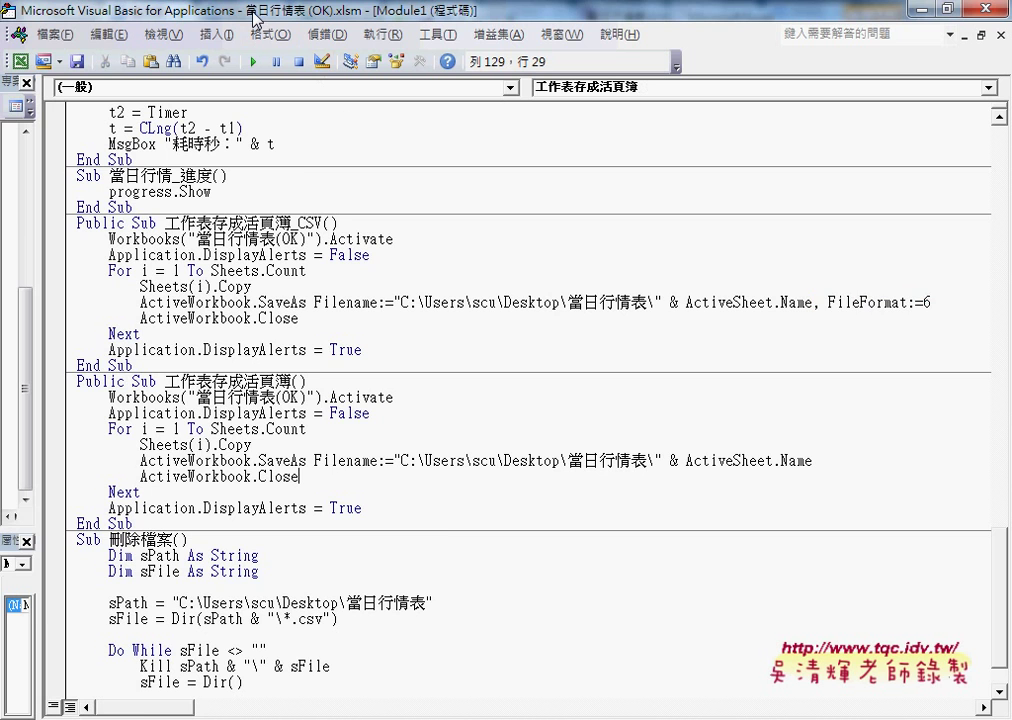
Restore the editor to a smaller window and minimize Excel and Chrome
double_click(200, 10)
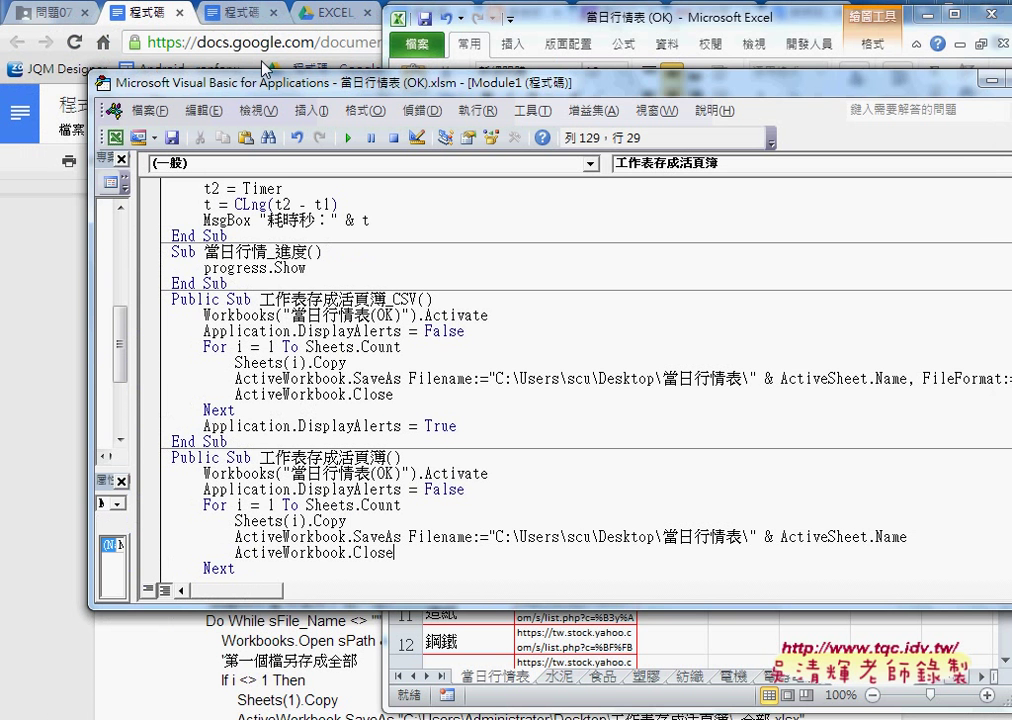
click(925, 18)
click(933, 12)
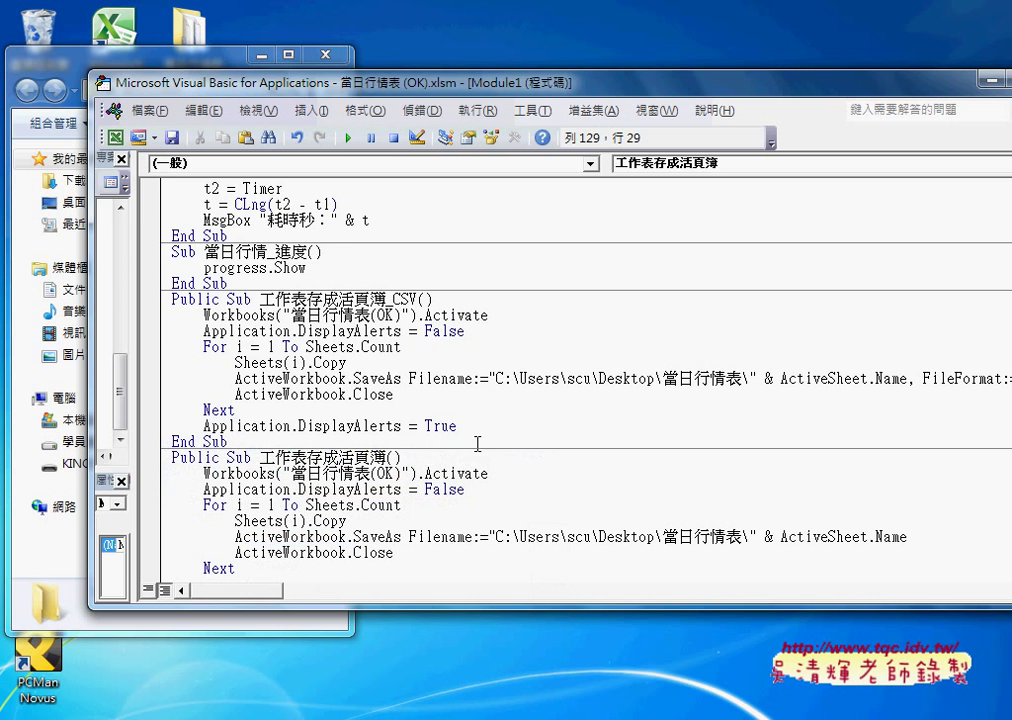
Run 刪除檔案 with F5 to empty the 當日行情表 folder of its 34 CSV files
drag(347, 70, 589, 76)
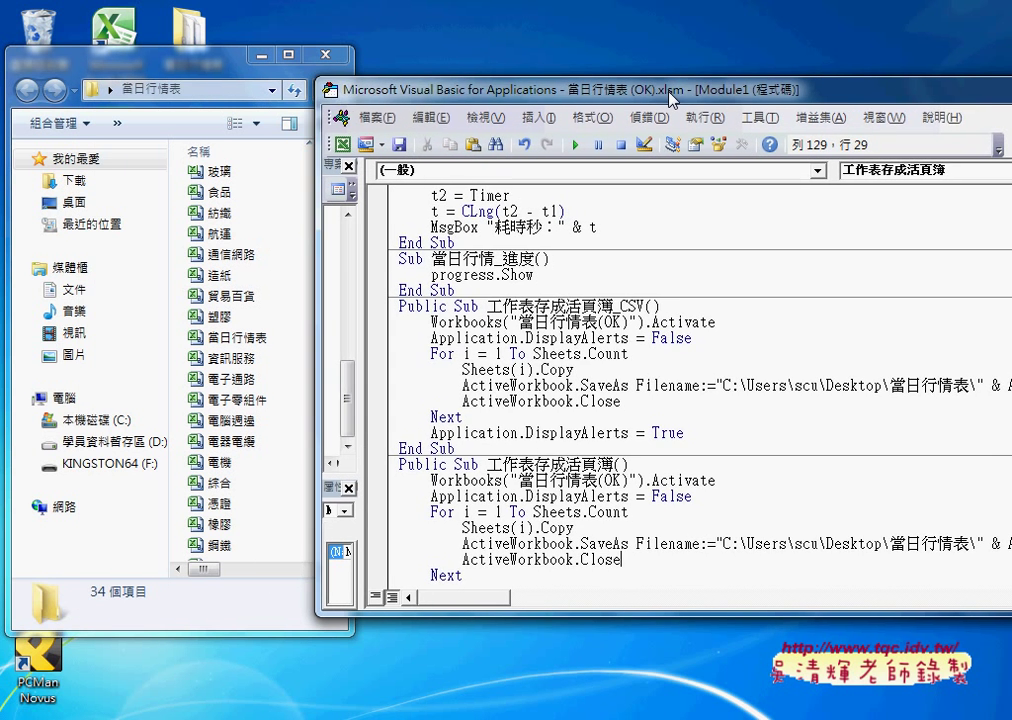
scroll(582, 494, down, 5)
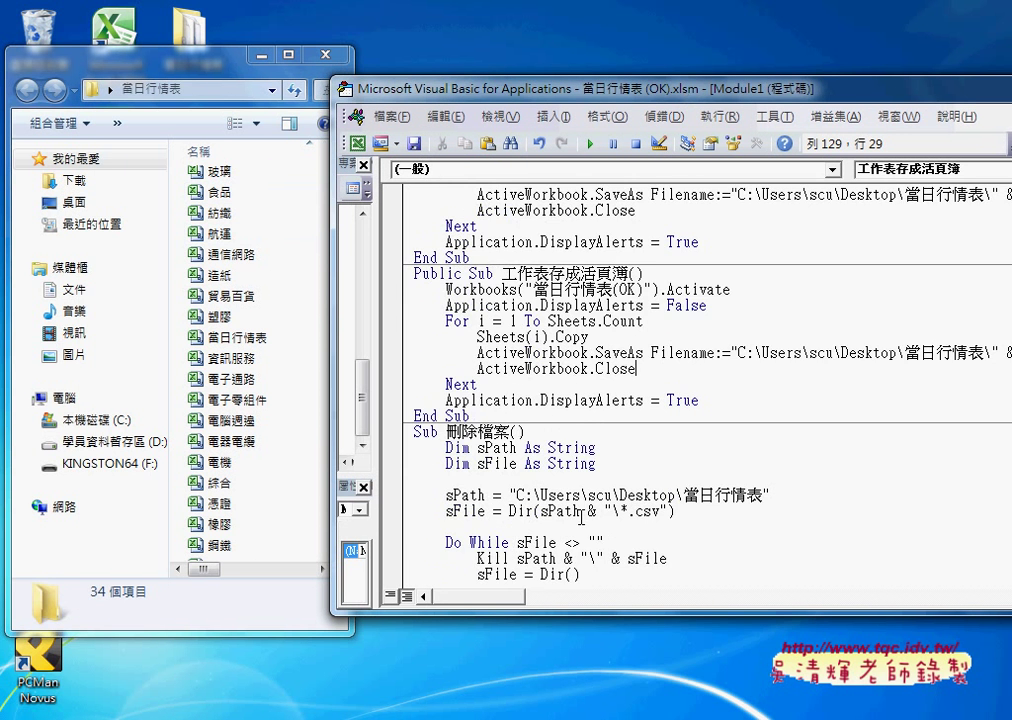
click(446, 479)
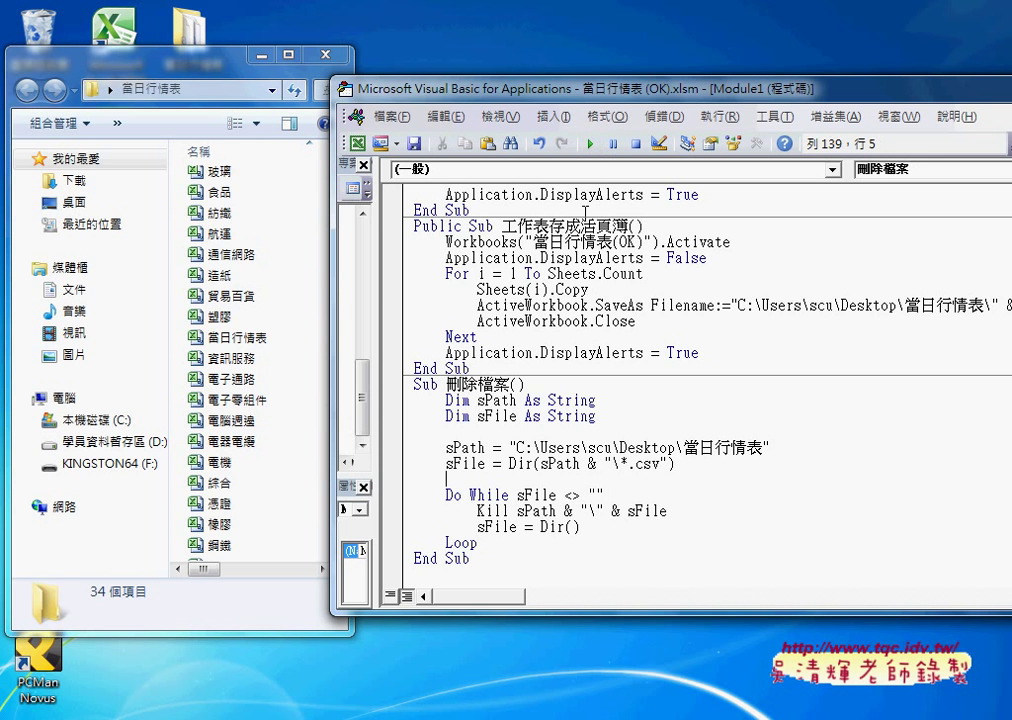
key(F5)
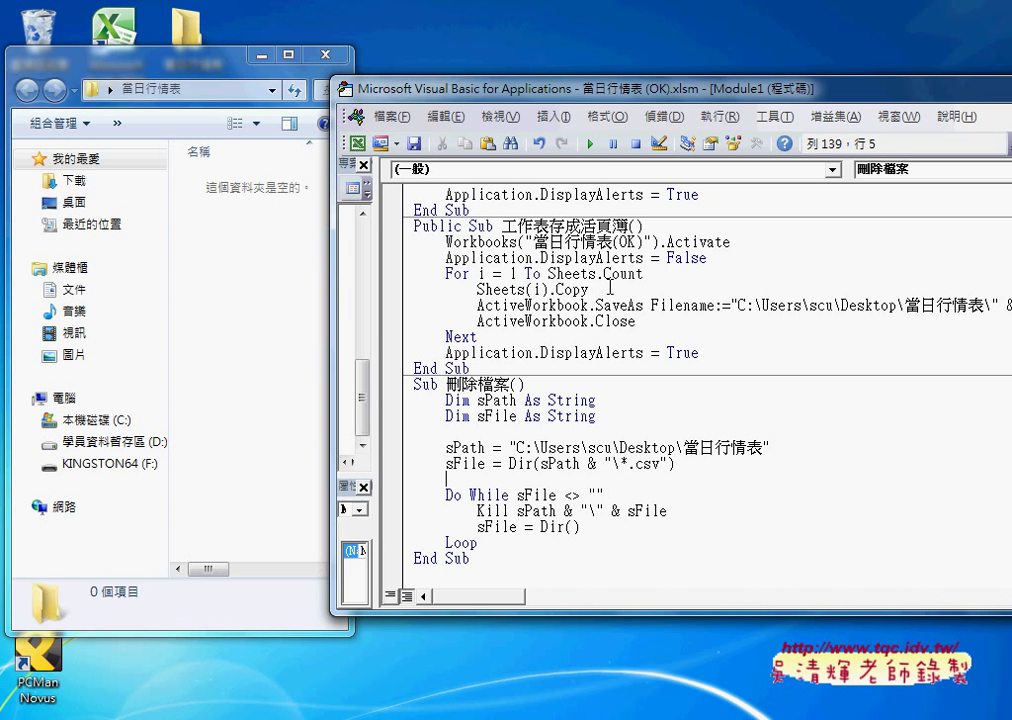
click(610, 288)
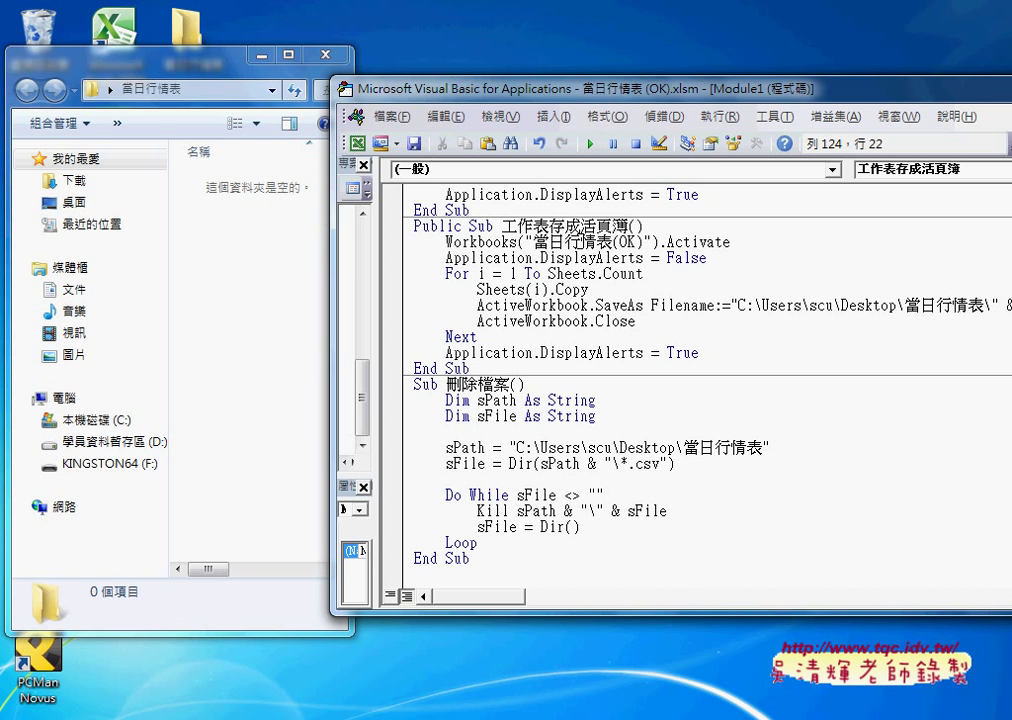
Run 工作表存成活頁簿 with F5 and choose Debug on runtime error 9
click(446, 228)
drag(446, 228, 632, 228)
drag(733, 242, 446, 244)
key(F5)
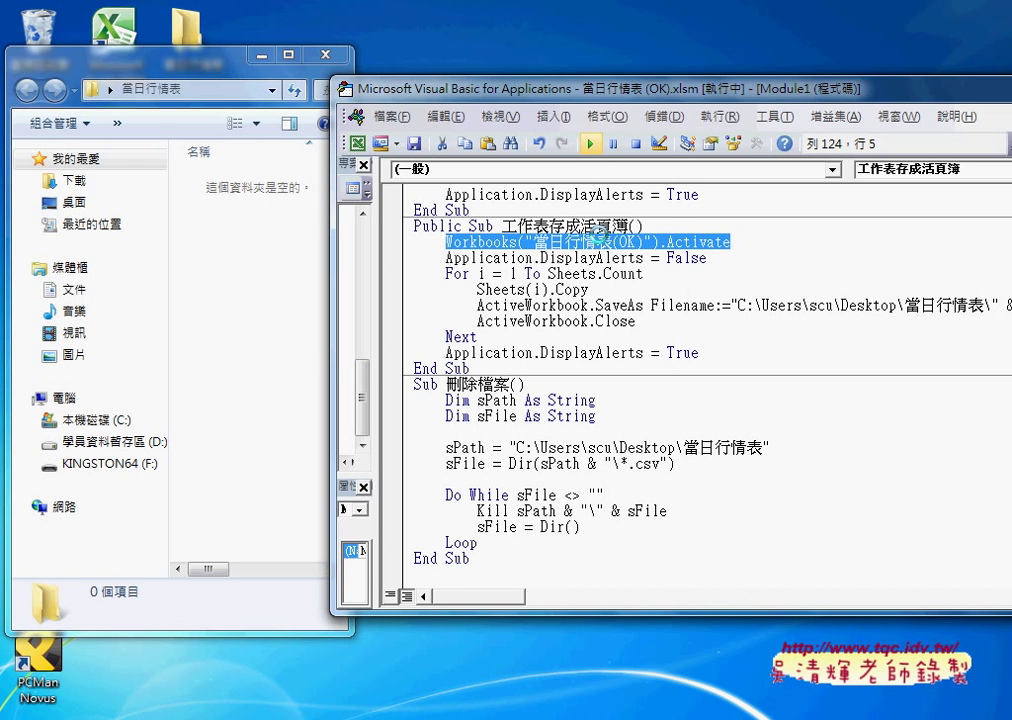
key(Return)
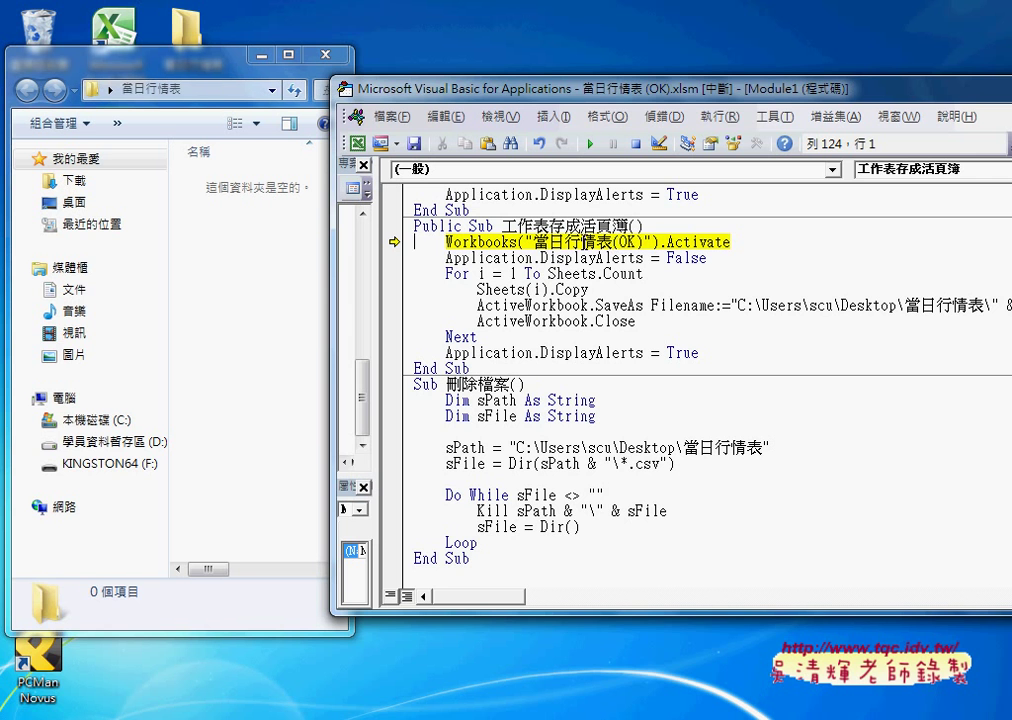
mouse_move(340, 715)
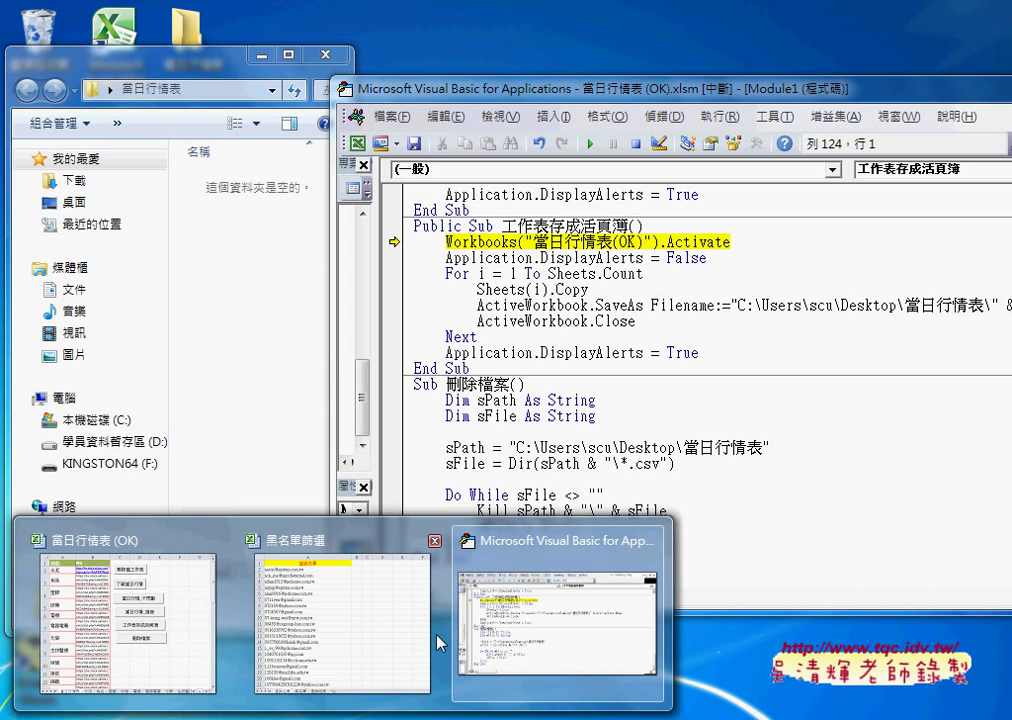
Compare the reference activation line, then bring the 當日行情表 (OK) workbook to the front
click(560, 610)
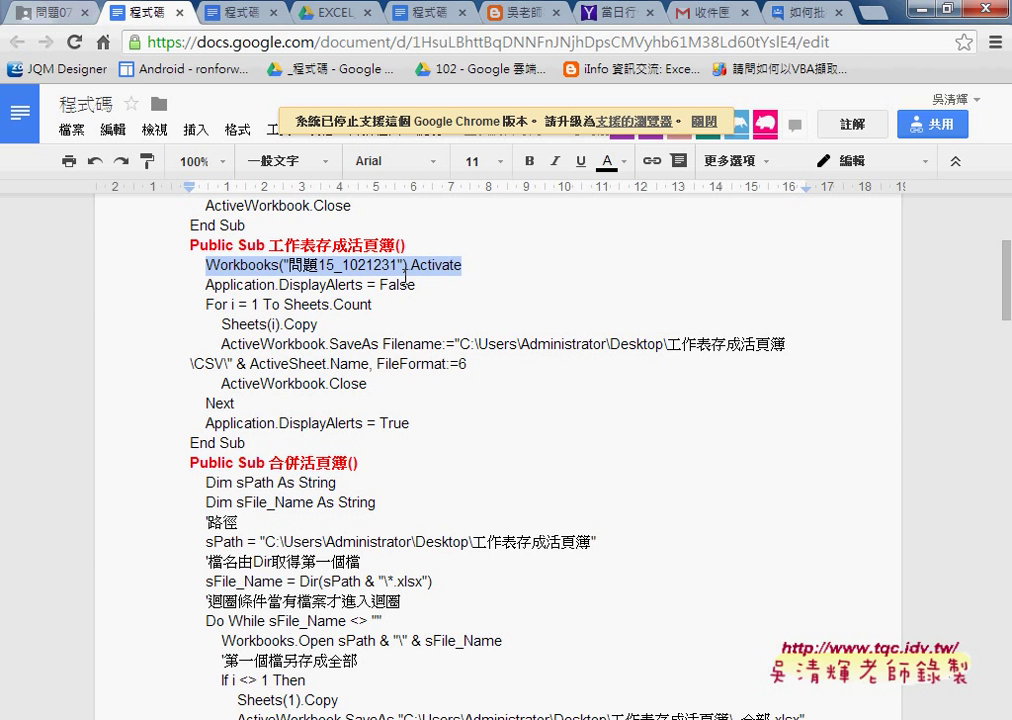
click(921, 9)
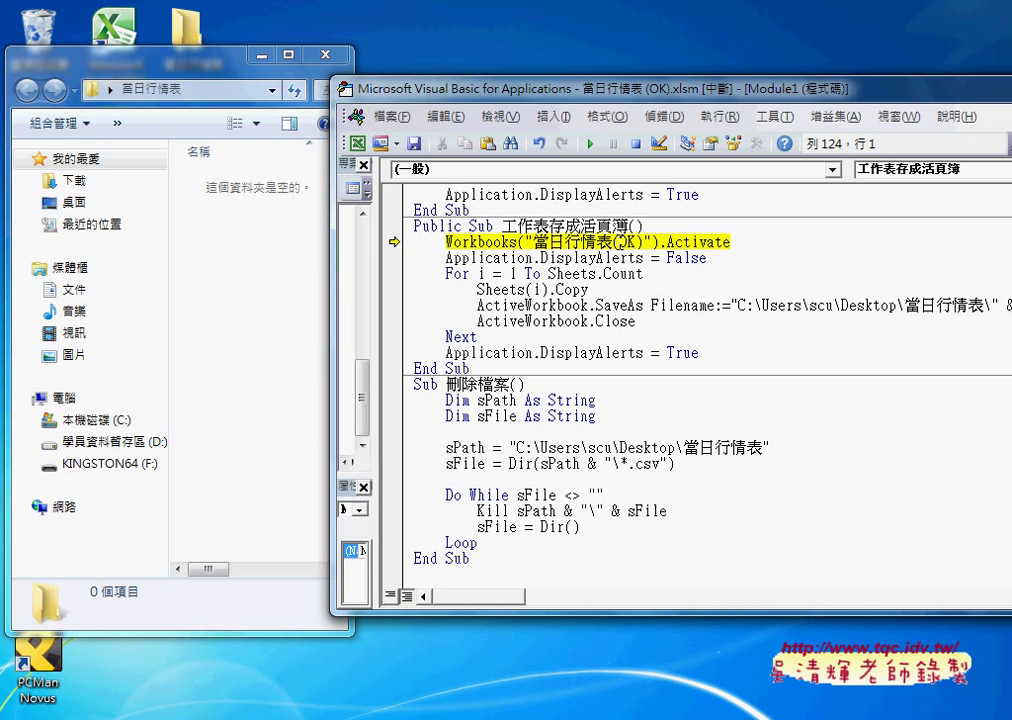
click(628, 242)
click(181, 594)
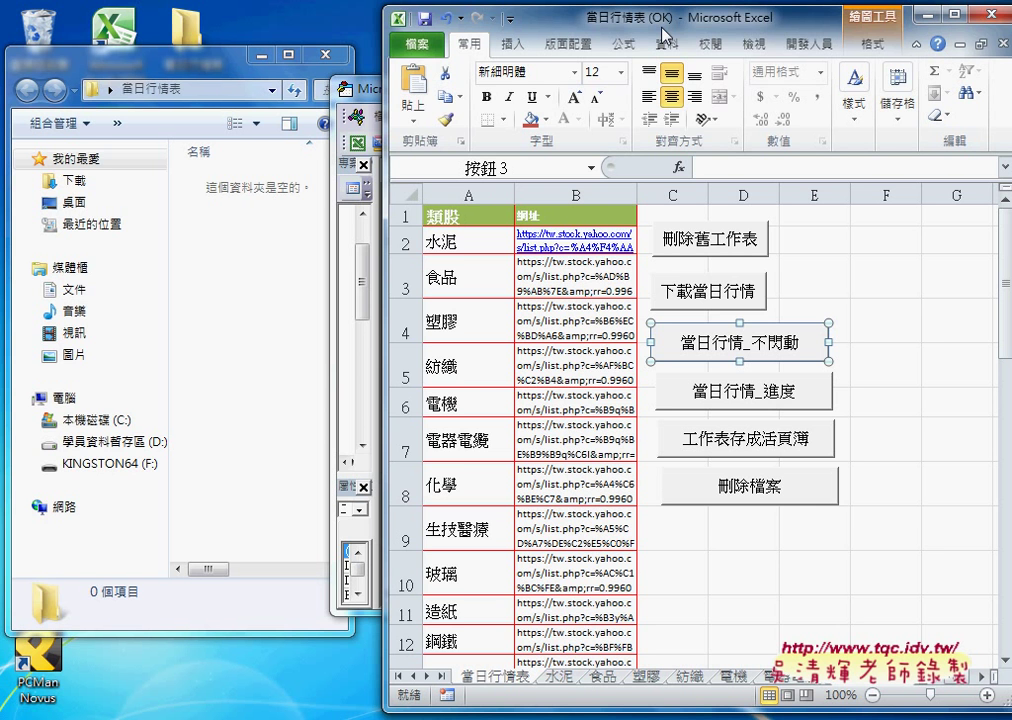
Enlarge the Immediate window and run ? workbooks(1).Name
key(alt+F11)
drag(578, 285, 591, 285)
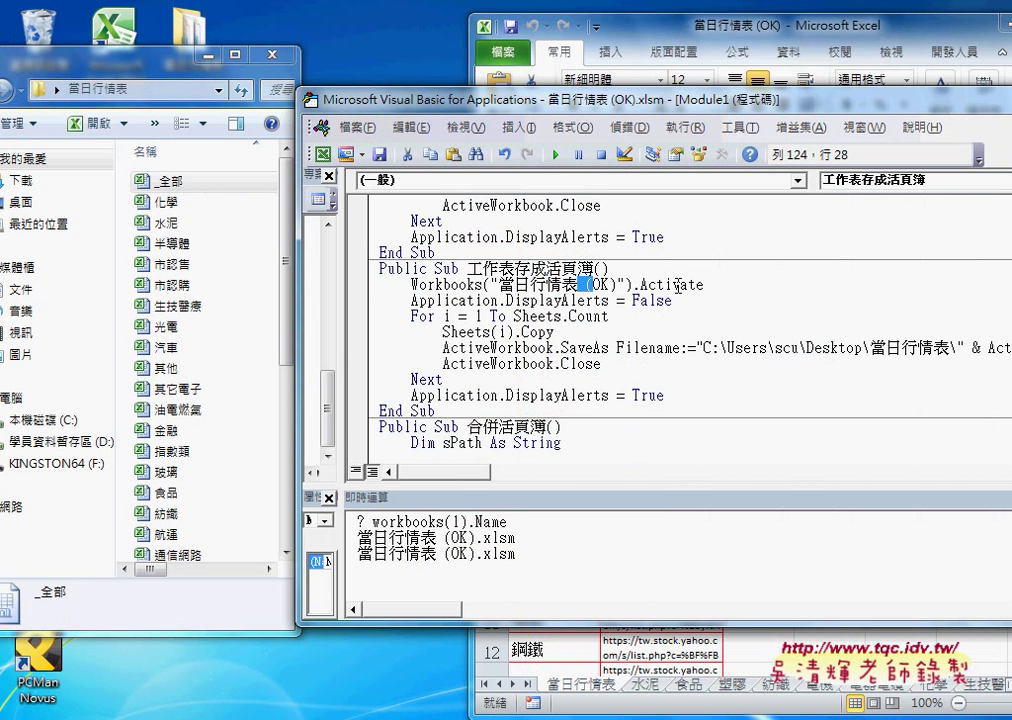
click(672, 299)
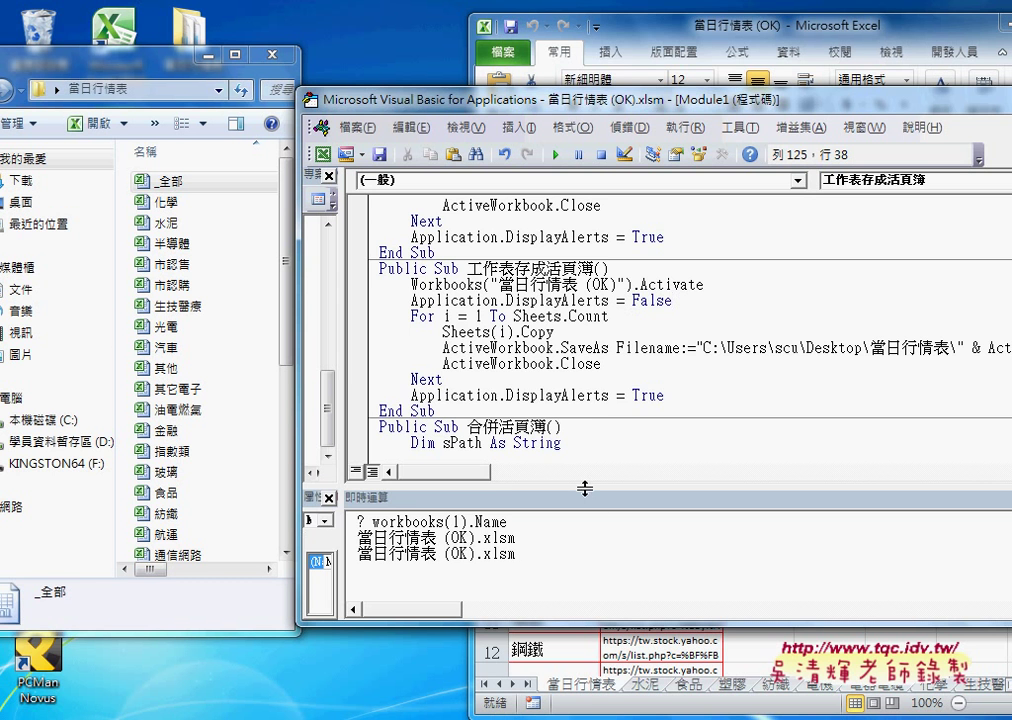
drag(585, 488, 584, 421)
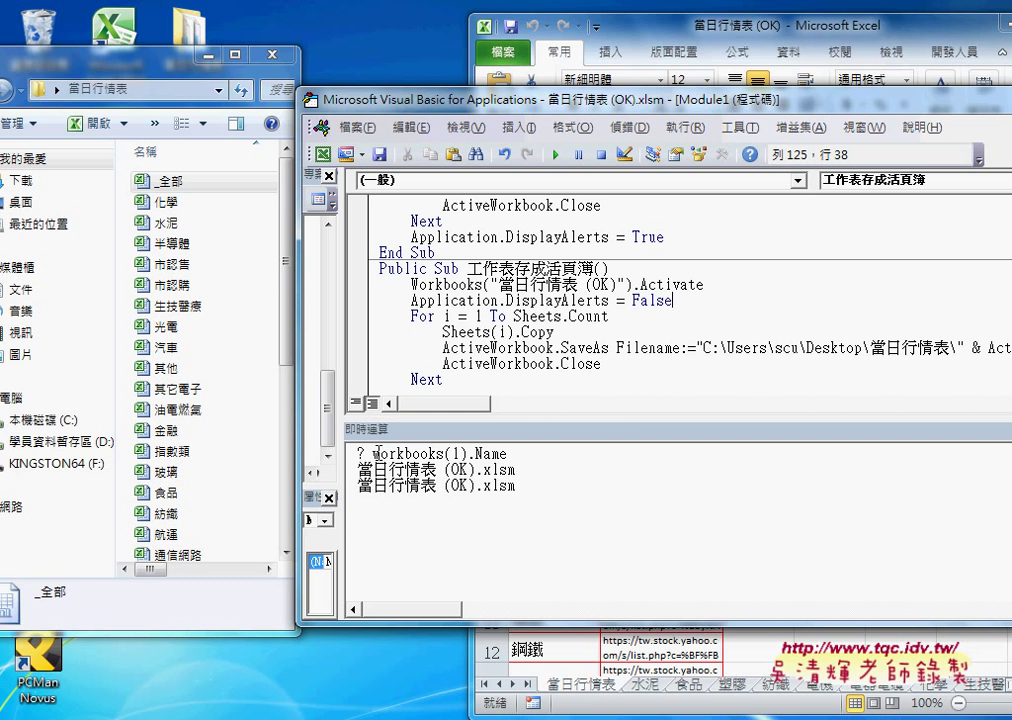
drag(373, 453, 466, 454)
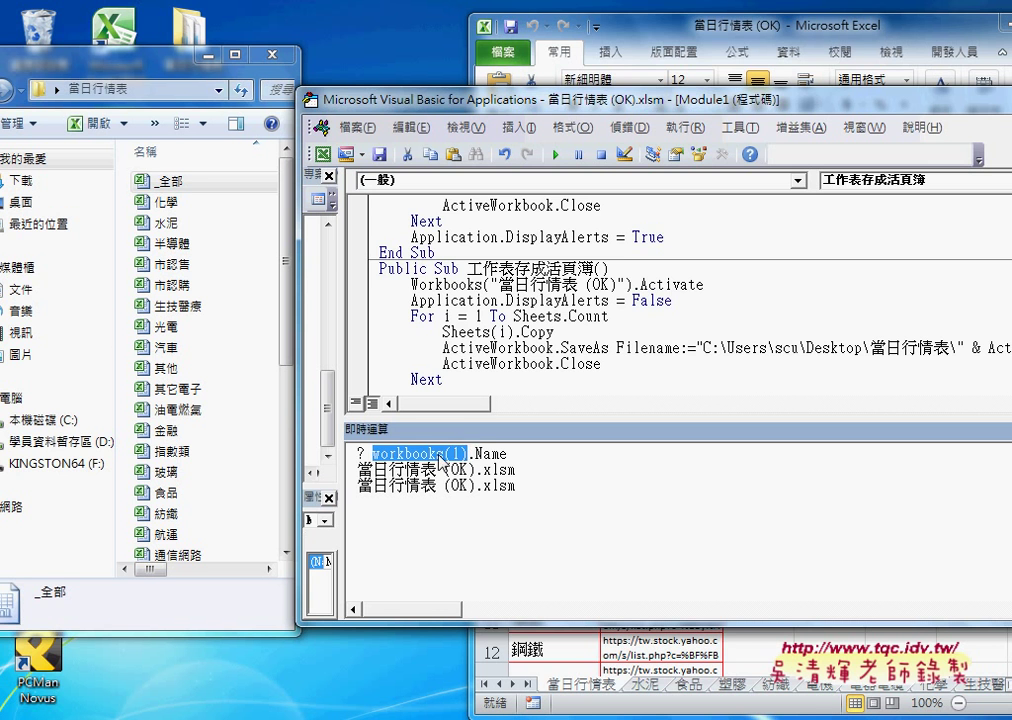
click(440, 455)
click(507, 454)
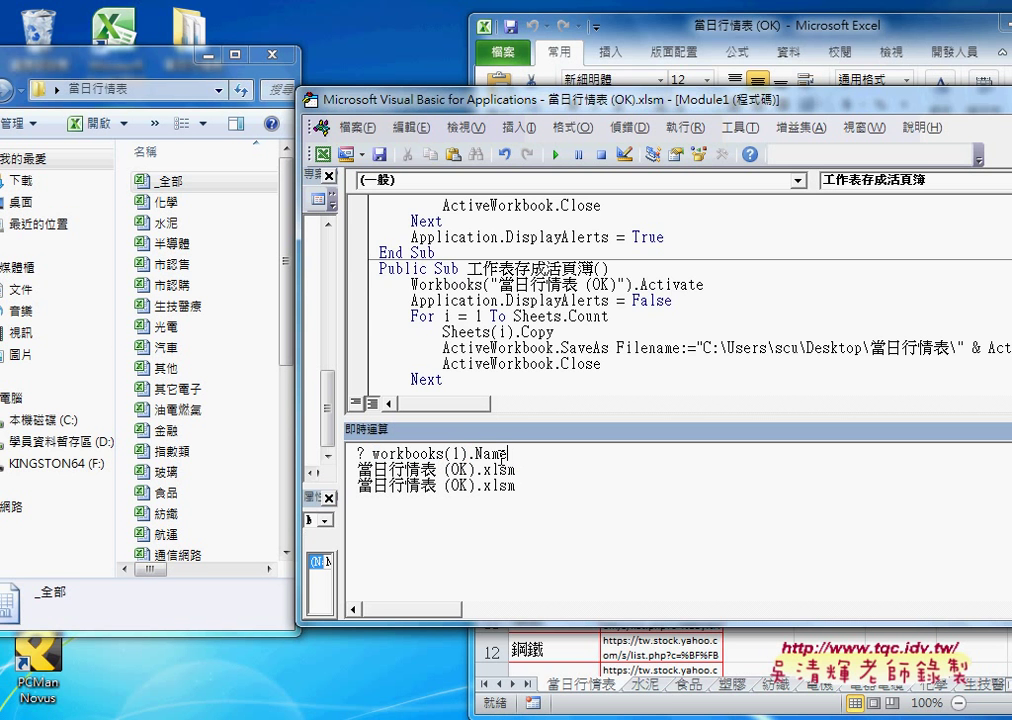
double_click(500, 454)
click(521, 455)
double_click(362, 454)
click(535, 456)
key(Return)
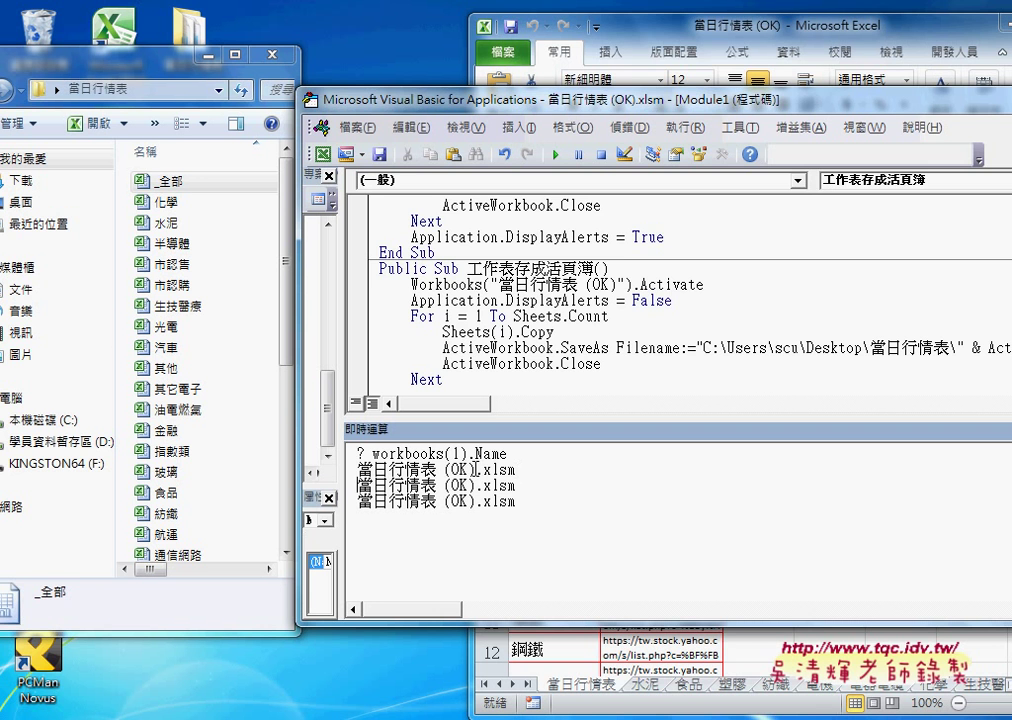
Match the Workbooks line to the reported name 當日行情表 (OK), including the space
drag(476, 469, 357, 469)
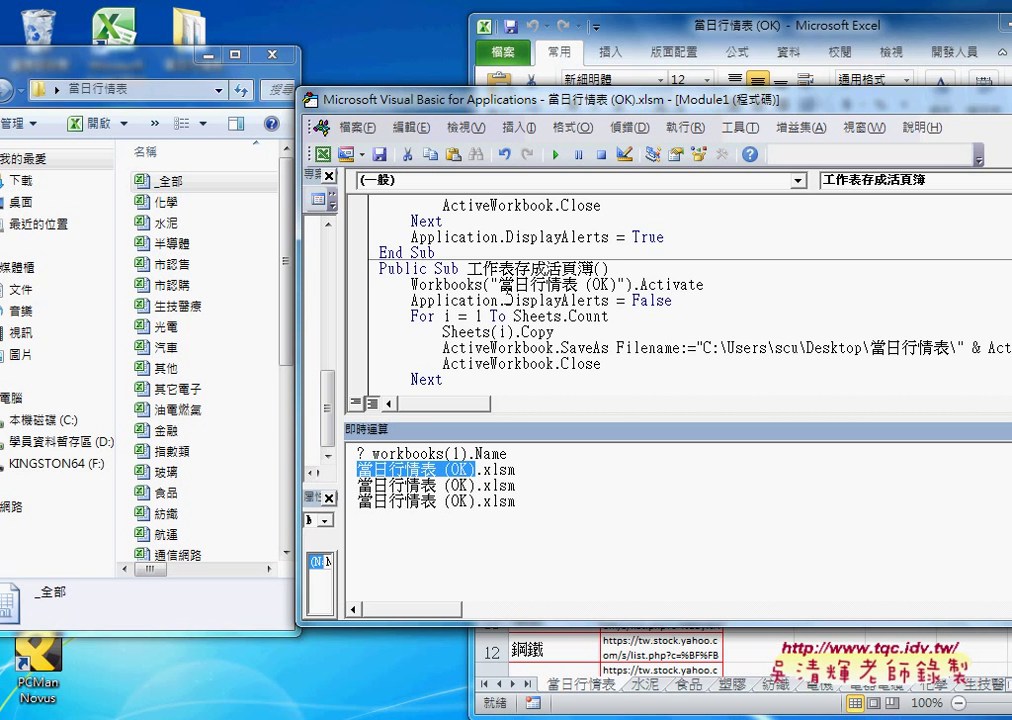
double_click(456, 453)
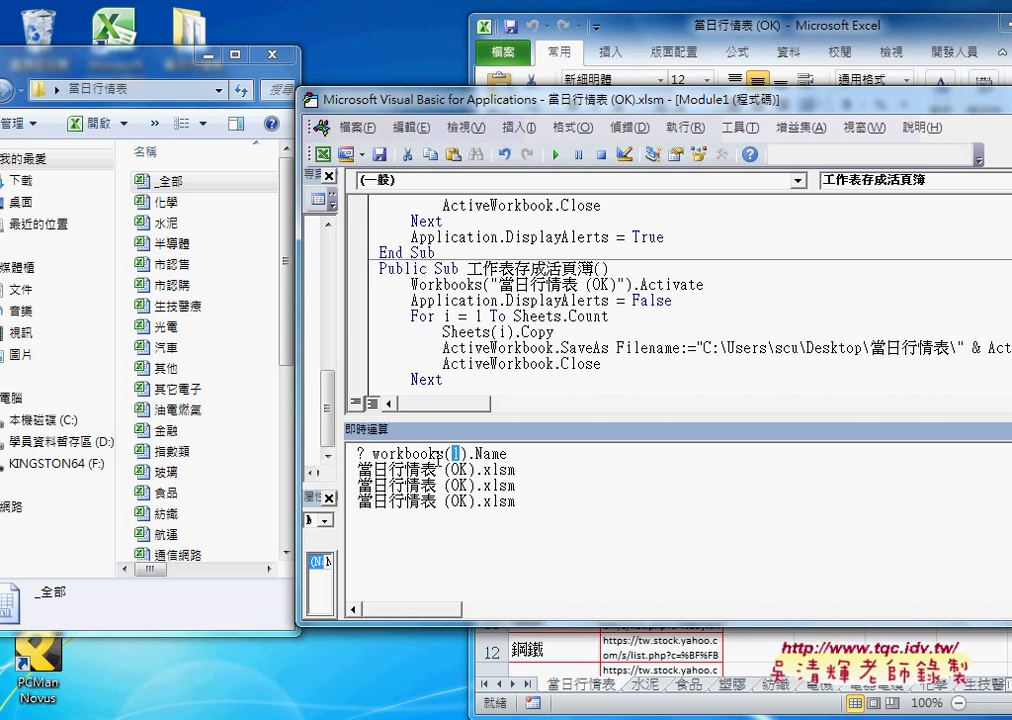
click(645, 285)
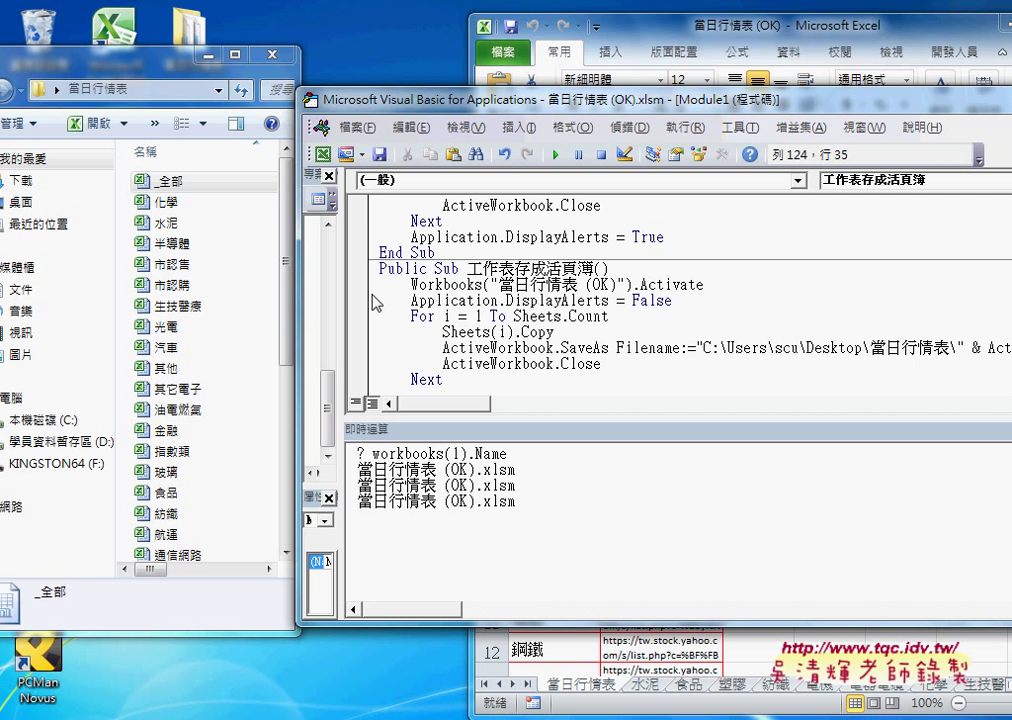
scroll(533, 252, down, 2)
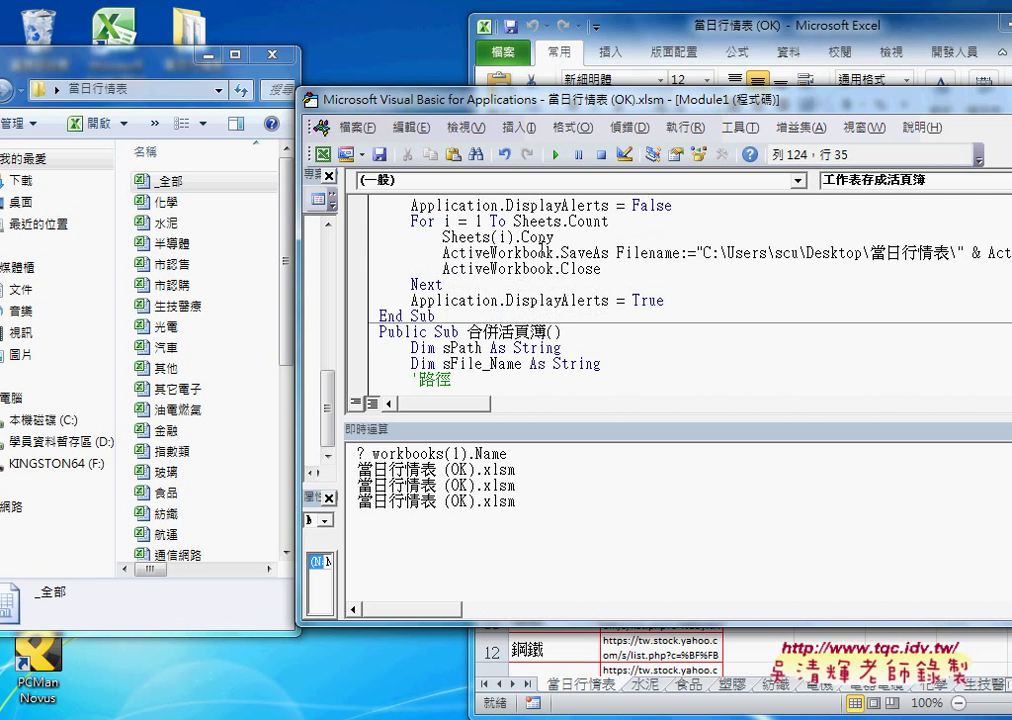
Annotate the sector workbooks like 化學 and the _全部 file with the screen pen, then select _全部
scroll(533, 252, up, 1)
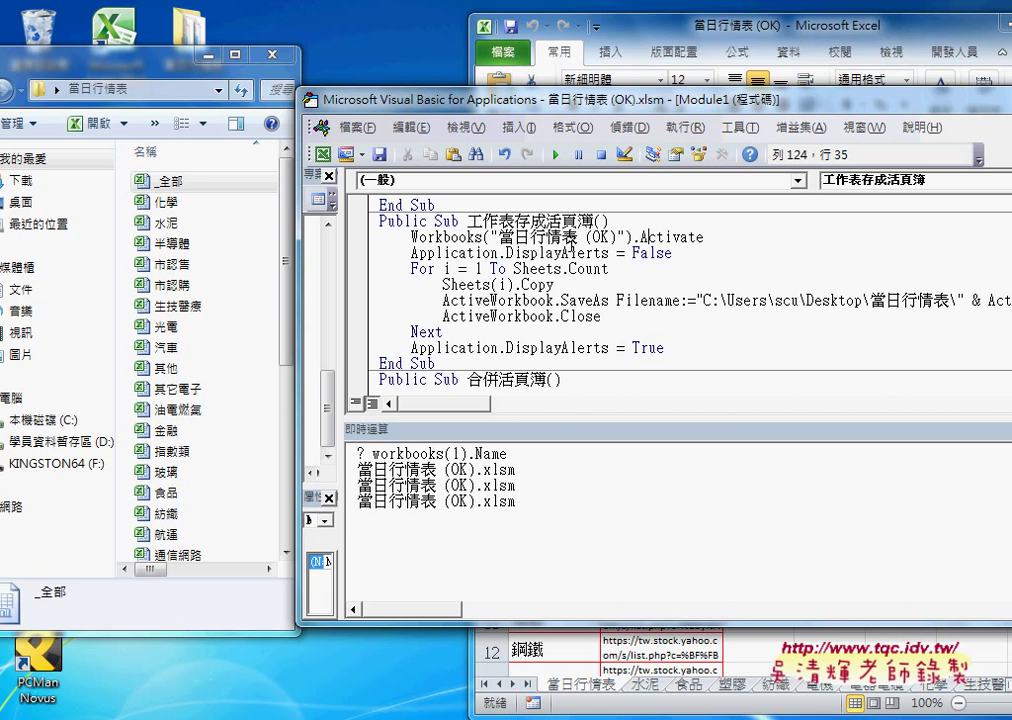
click(186, 202)
scroll(273, 220, down, 5)
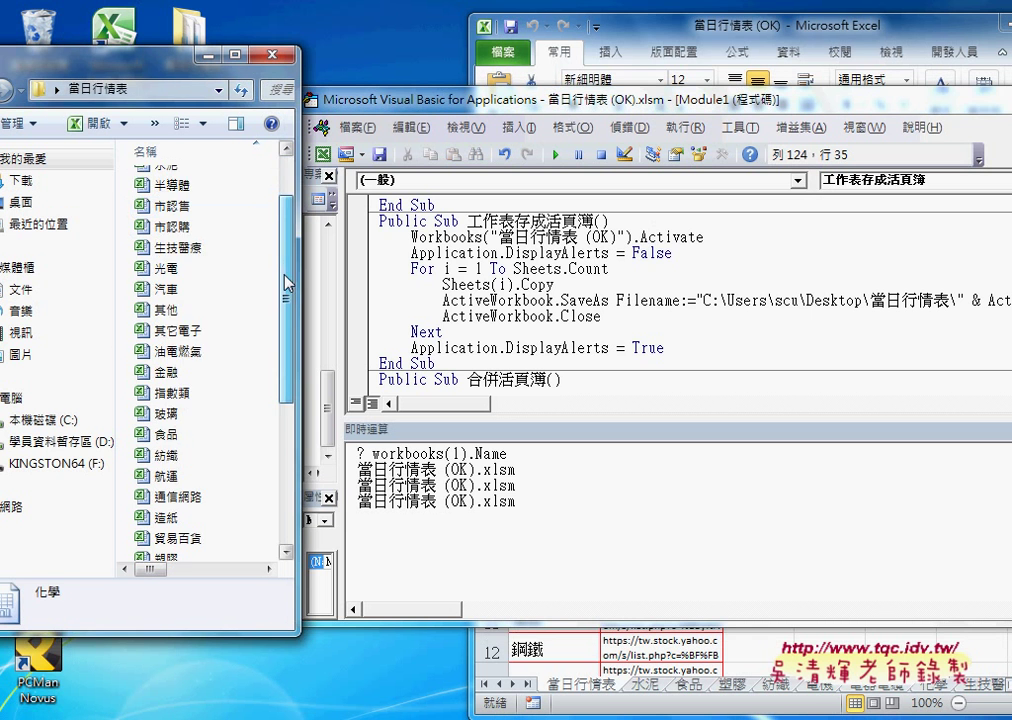
scroll(182, 440, up, 6)
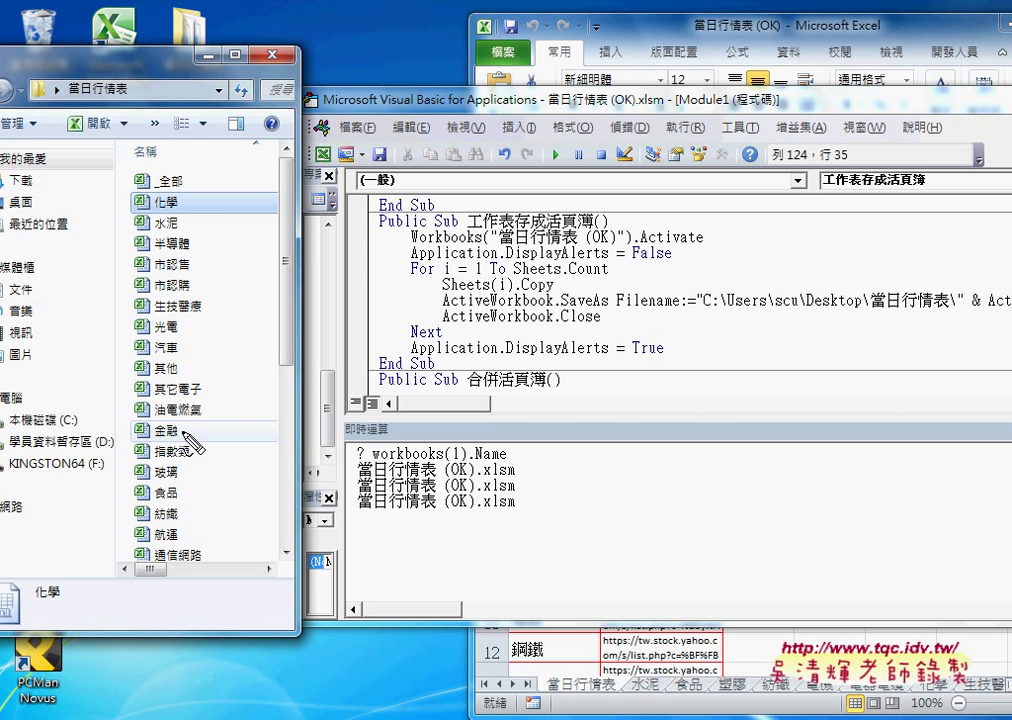
drag(230, 570, 214, 575)
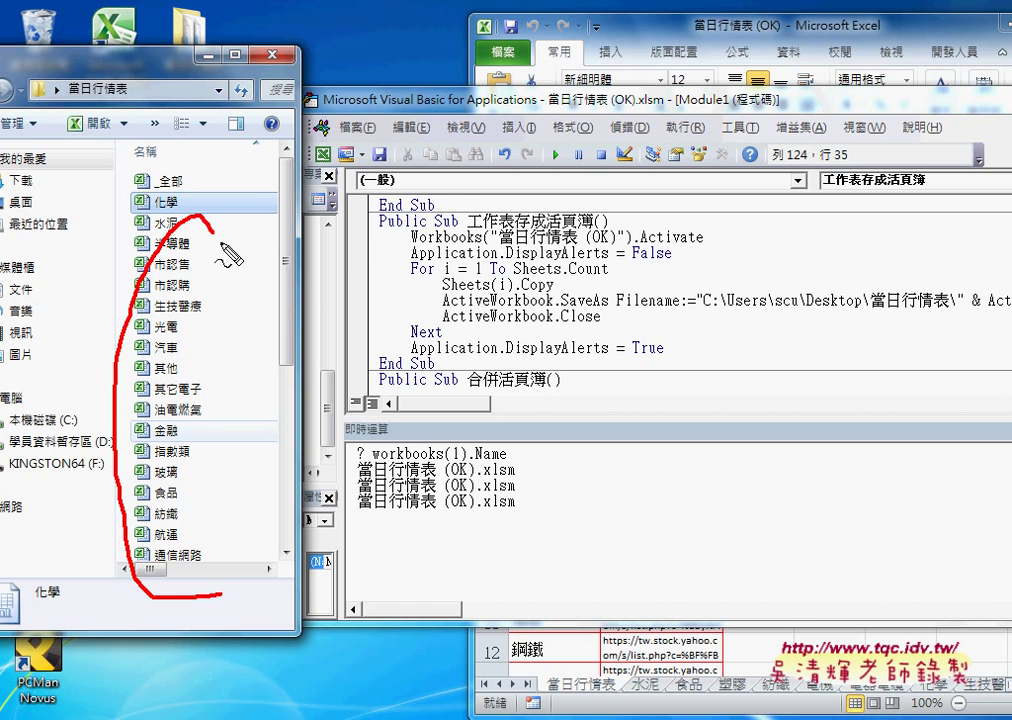
mouse_move(256, 351)
mouse_down()
mouse_move(210, 181)
mouse_move(218, 191)
mouse_move(183, 190)
mouse_up()
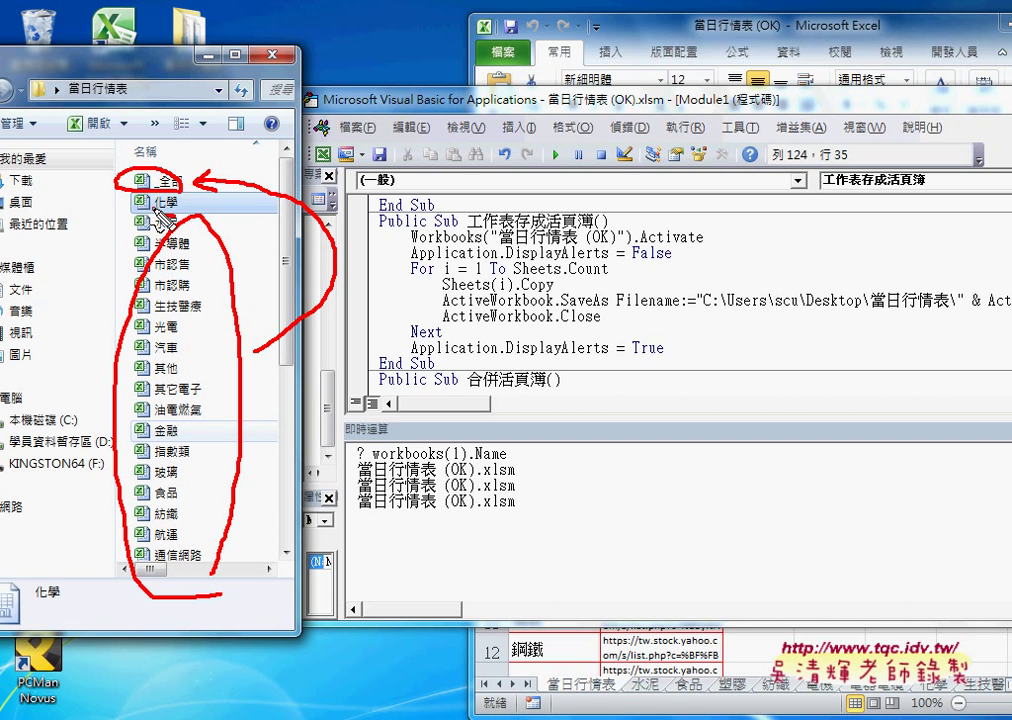
drag(187, 205, 181, 221)
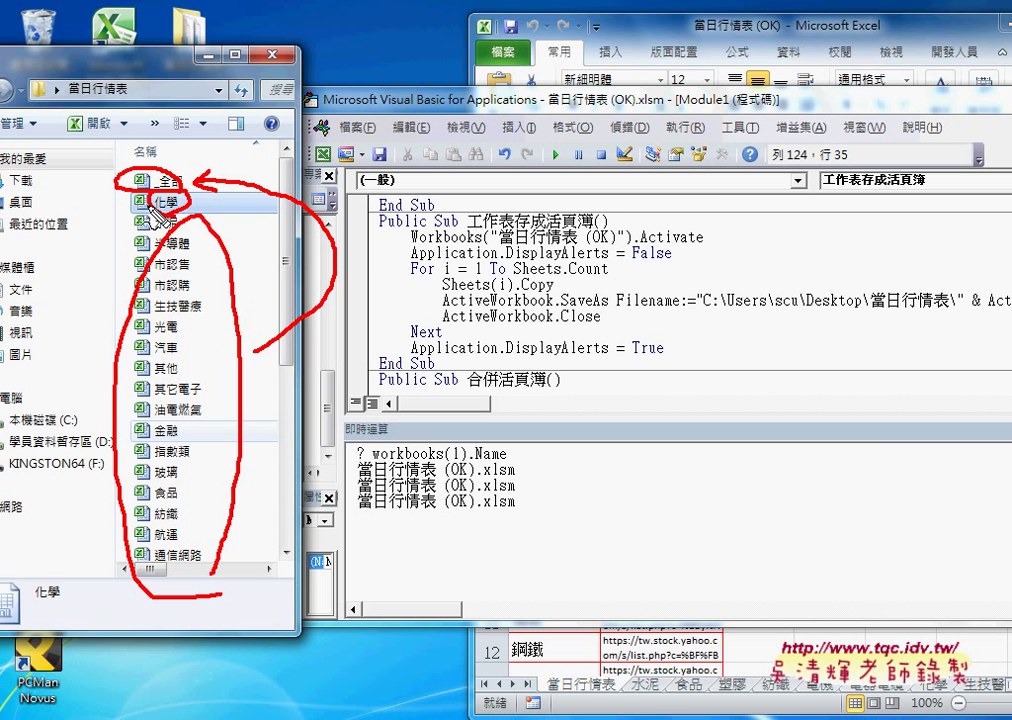
drag(110, 170, 80, 182)
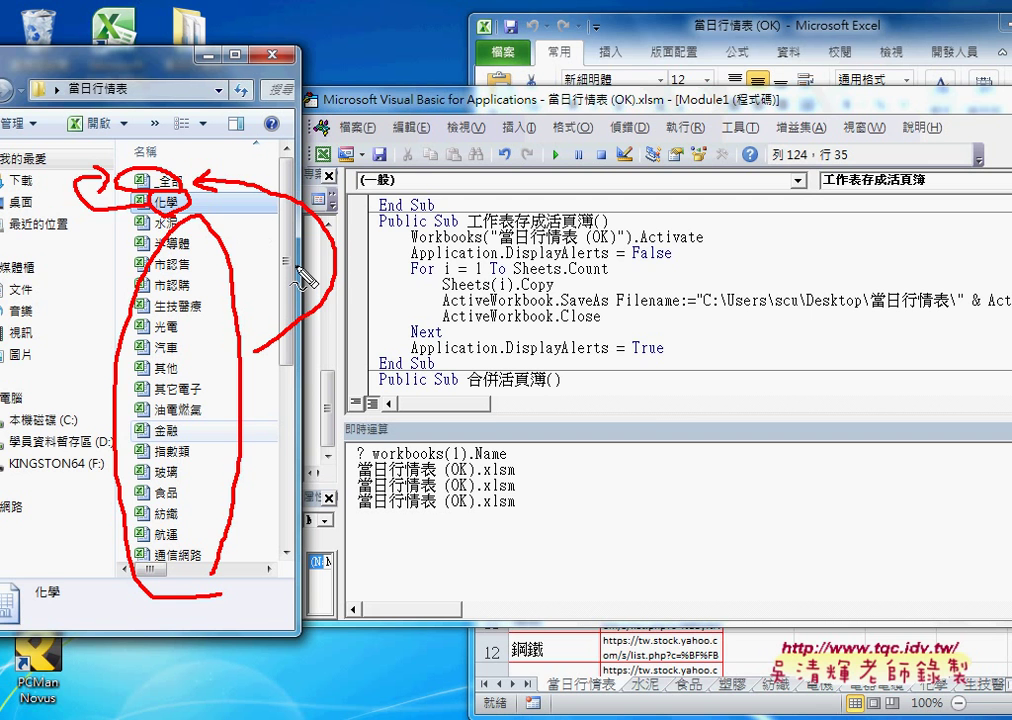
key(Escape)
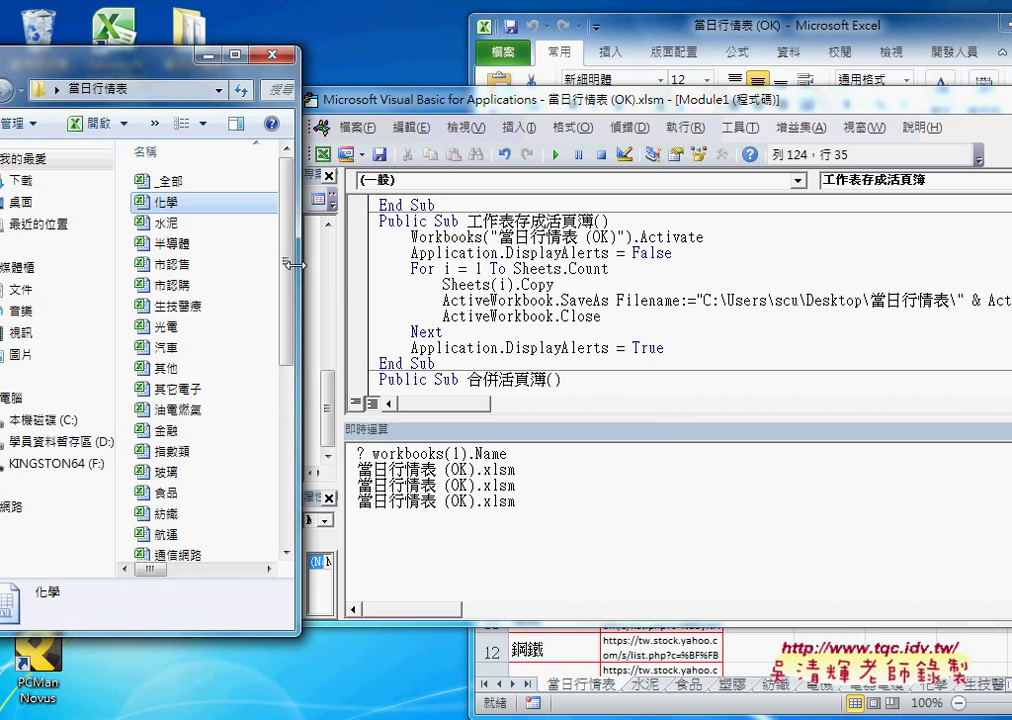
click(174, 181)
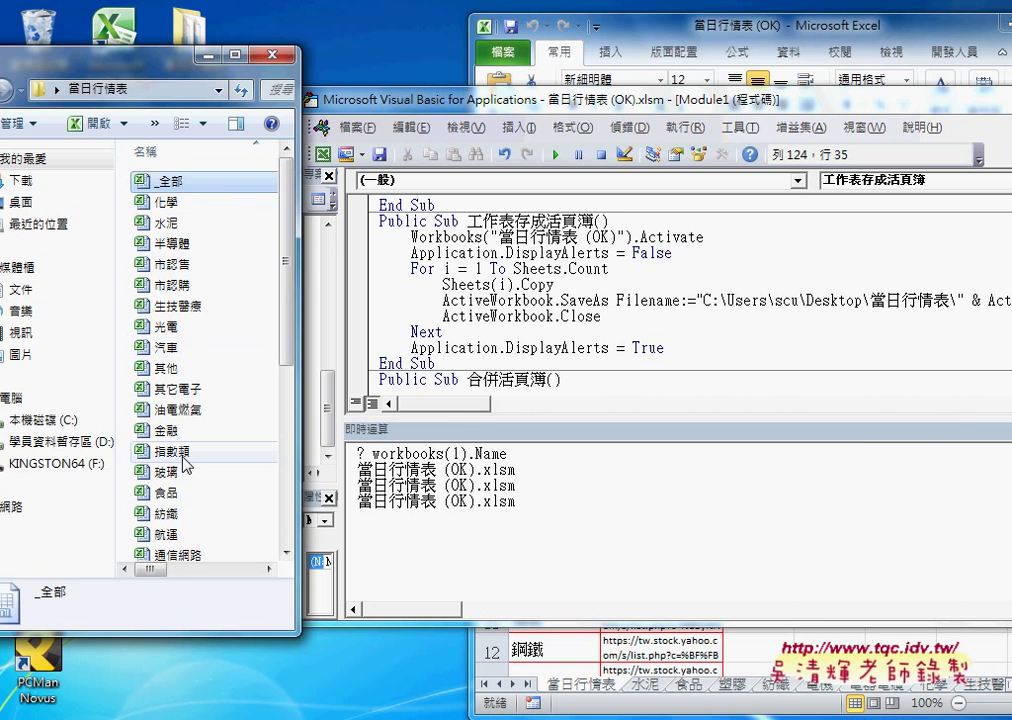
Maximize the editor, close the Immediate pane, and copy the 合併活頁簿 code from the notes
double_click(423, 101)
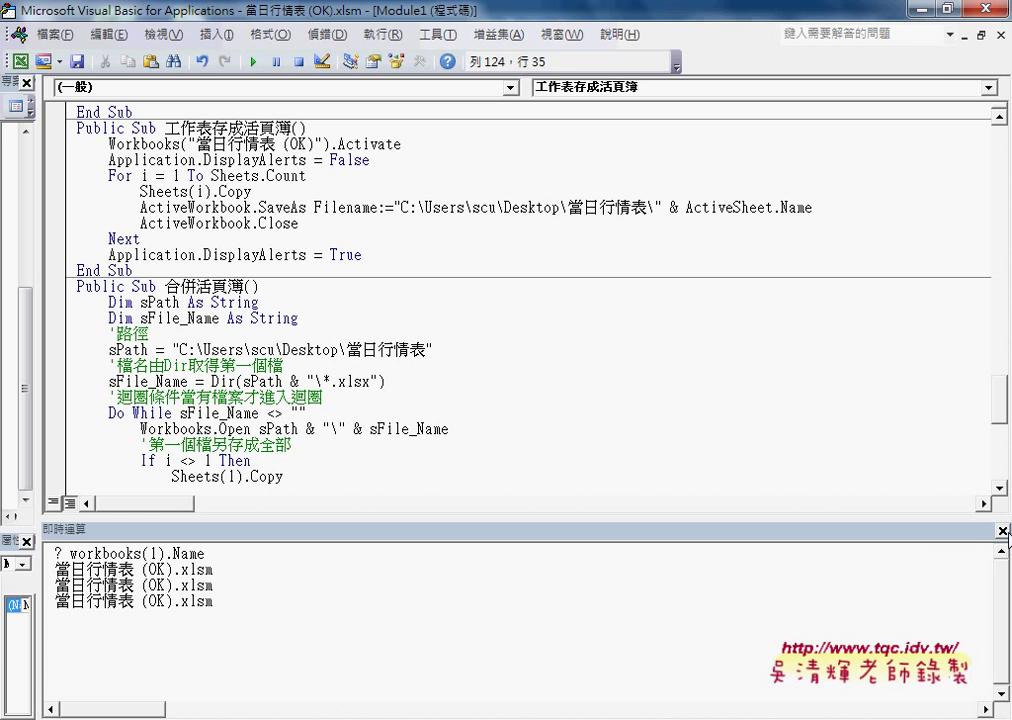
click(1002, 531)
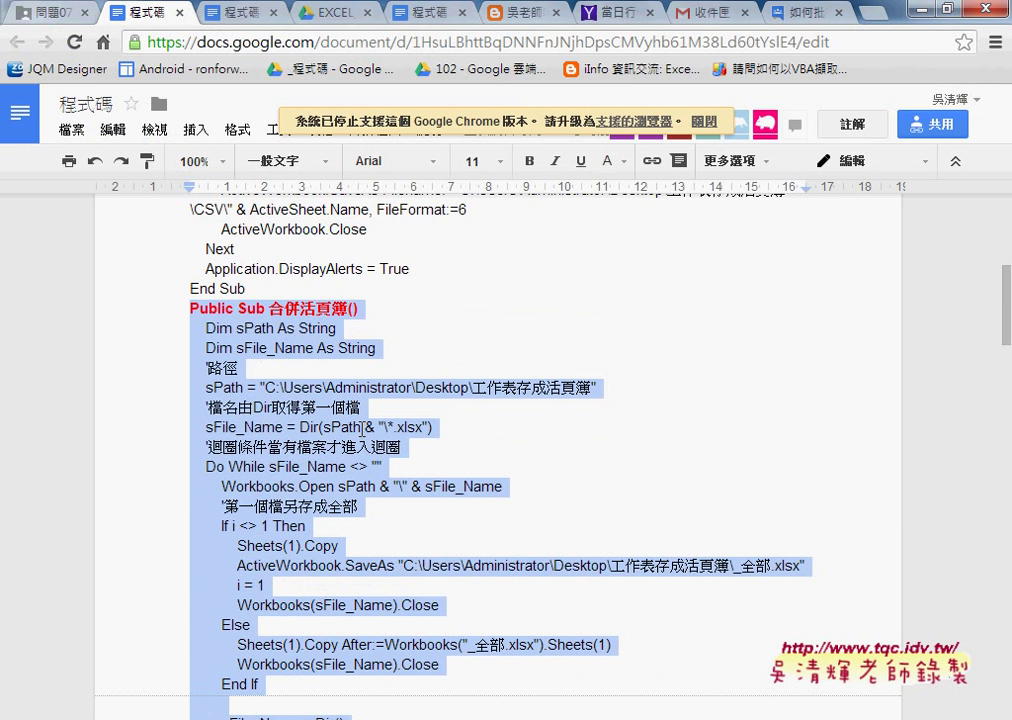
scroll(285, 341, up, 3)
scroll(243, 466, down, 1)
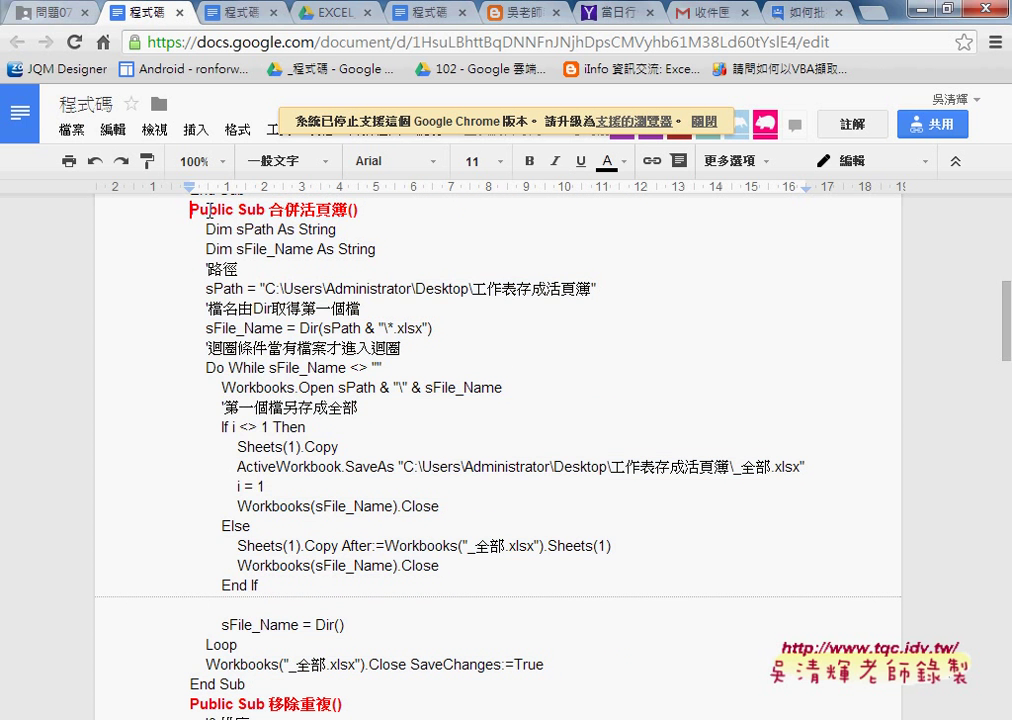
drag(192, 207, 290, 678)
key(ctrl+c)
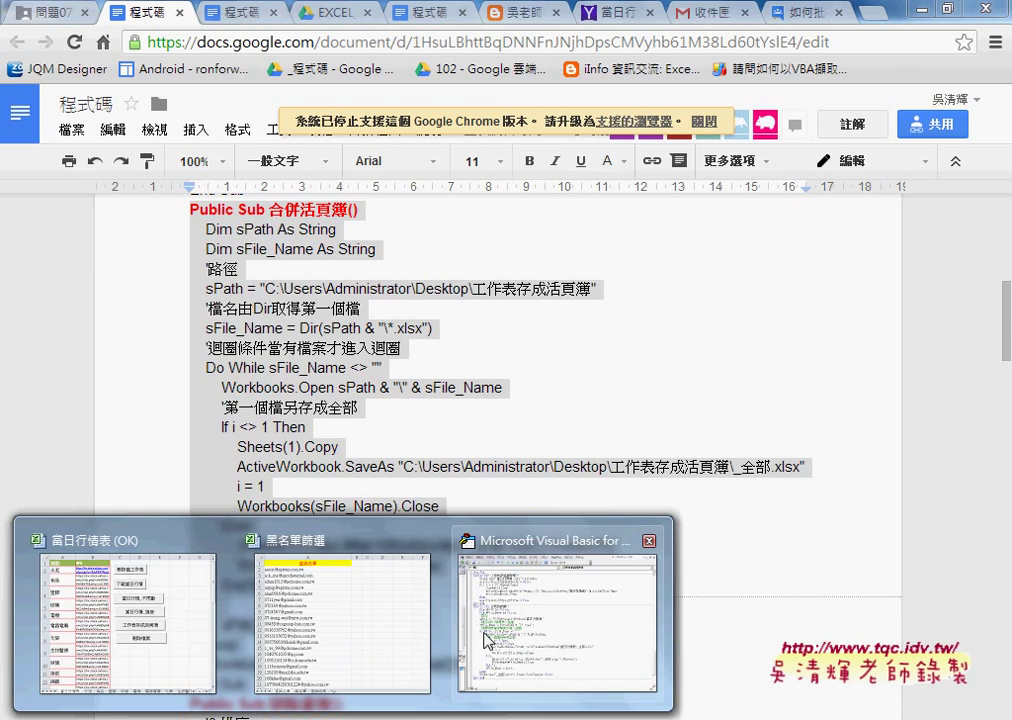
click(509, 622)
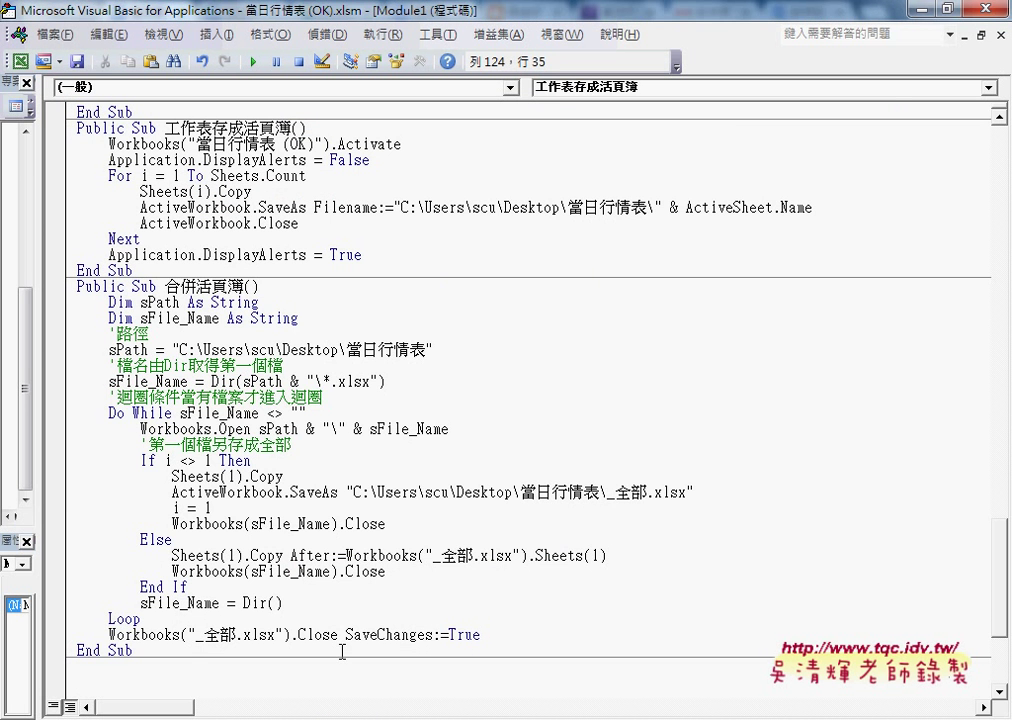
Replace the old 合併活頁簿 procedure with the notes version and copy the 當日行情表 folder path
drag(166, 648, 64, 293)
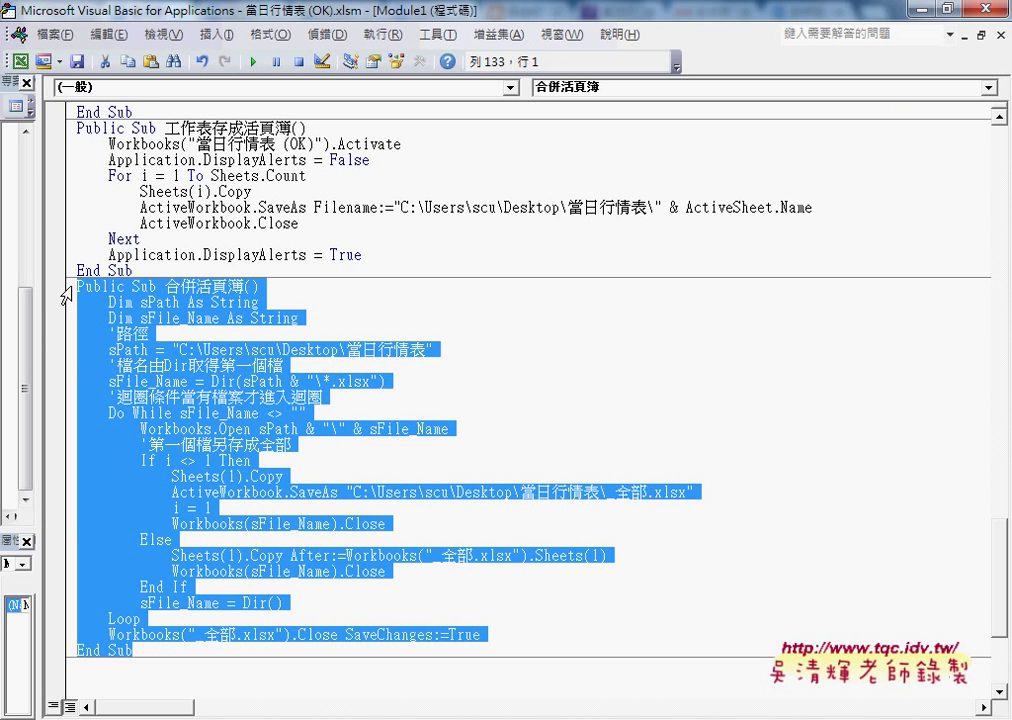
key(ctrl+v)
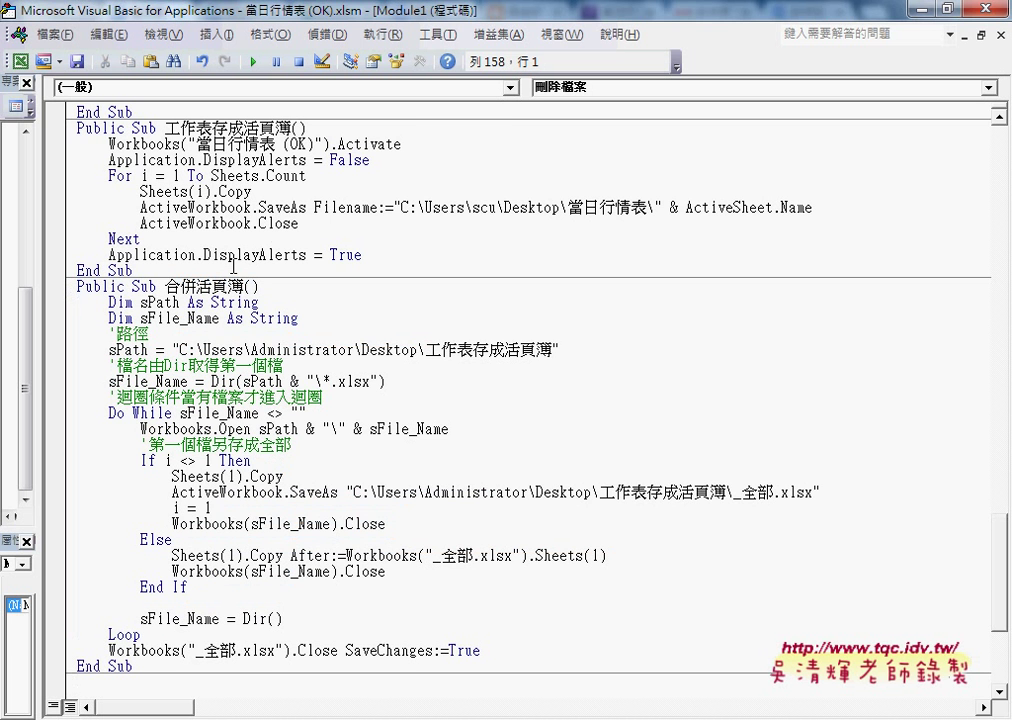
drag(401, 208, 650, 208)
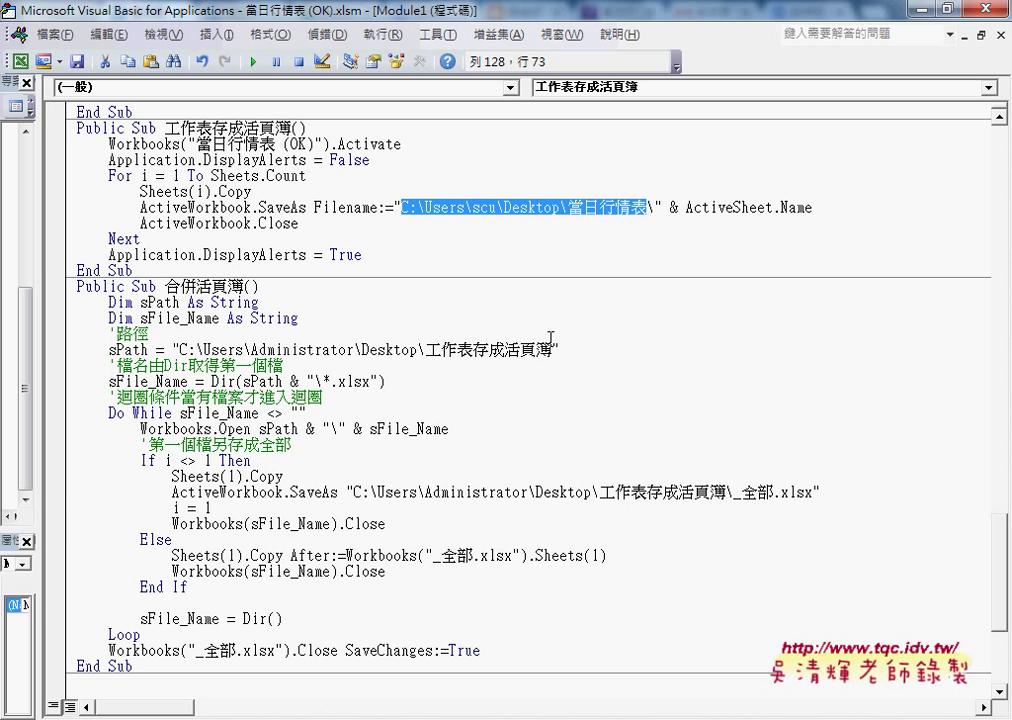
right_click(563, 208)
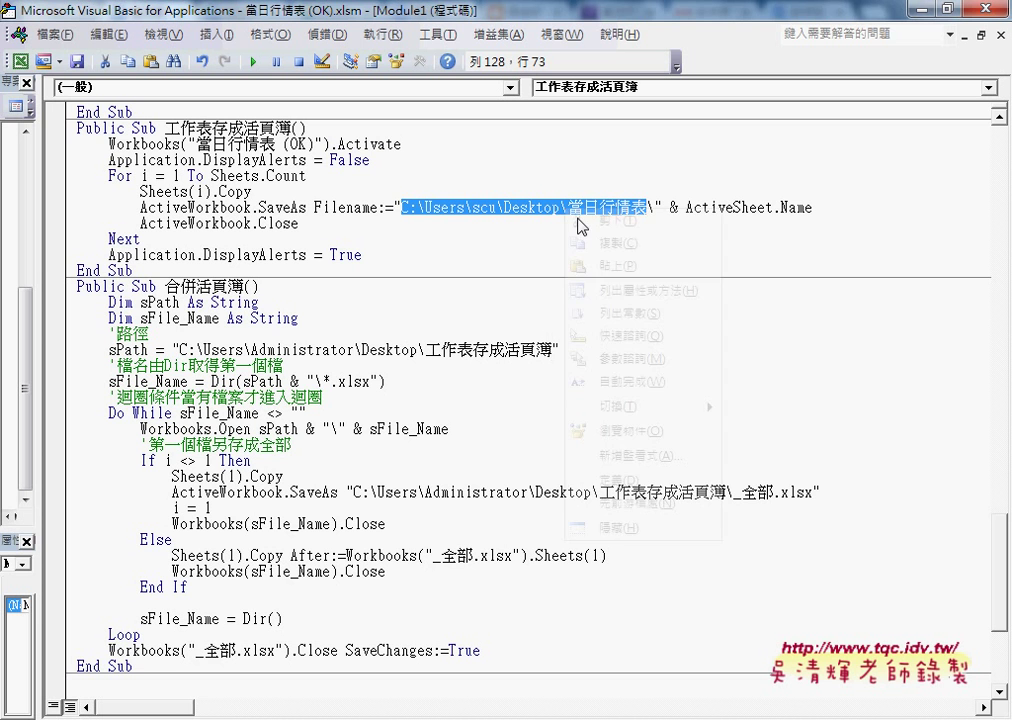
click(600, 241)
Paste the 當日行情表 path over the old sPath folder and the SaveAs folder
drag(552, 350, 181, 350)
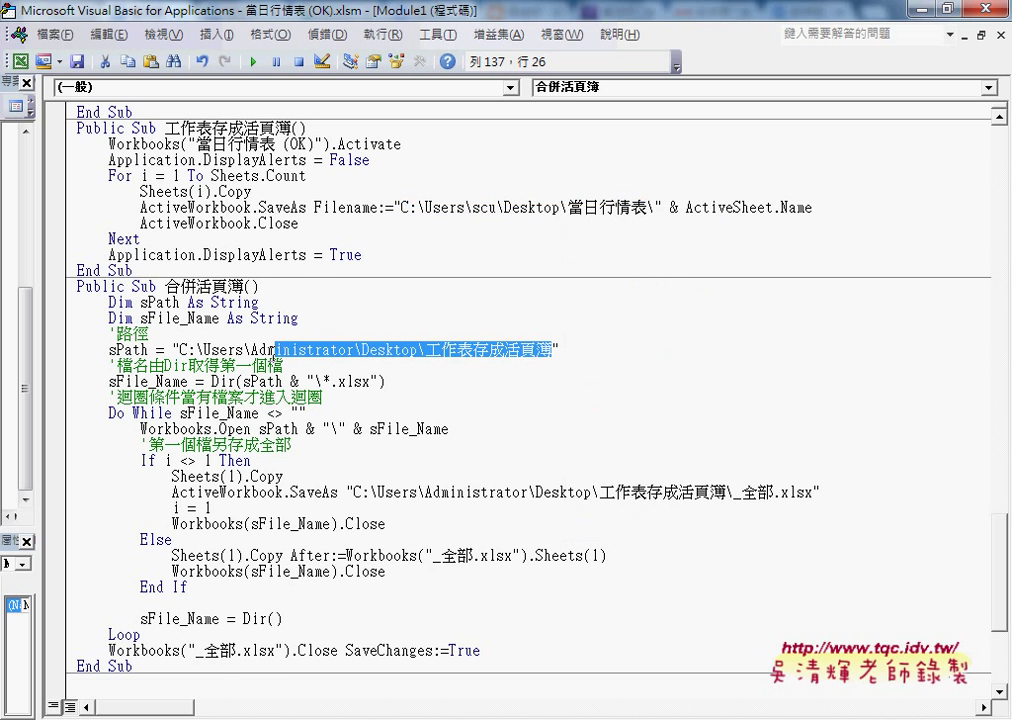
right_click(181, 350)
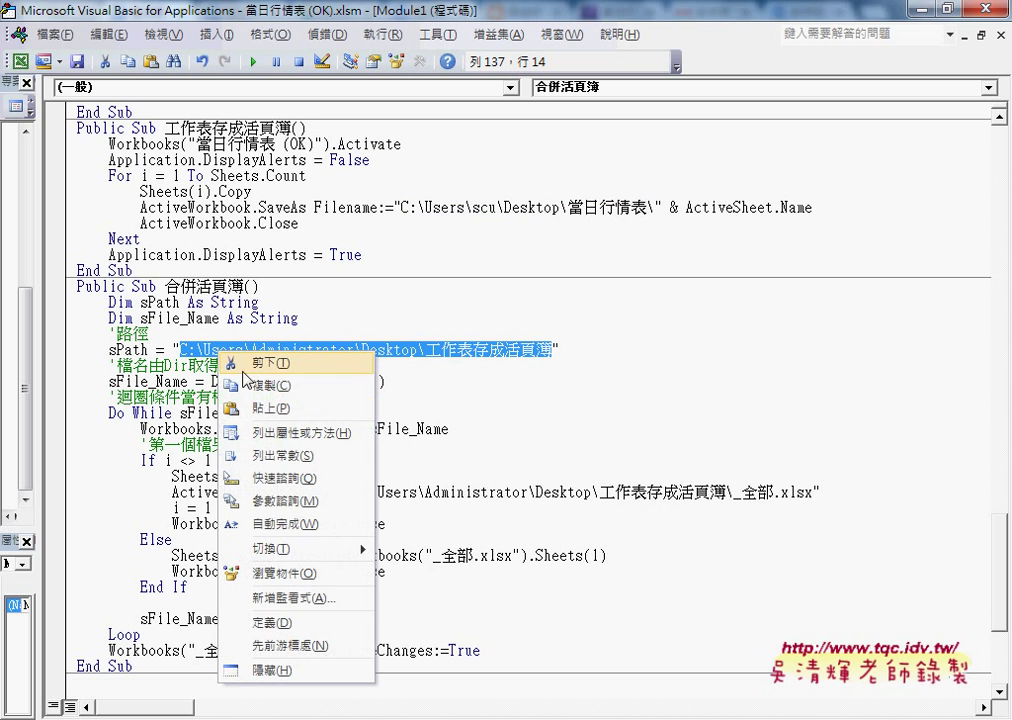
click(250, 405)
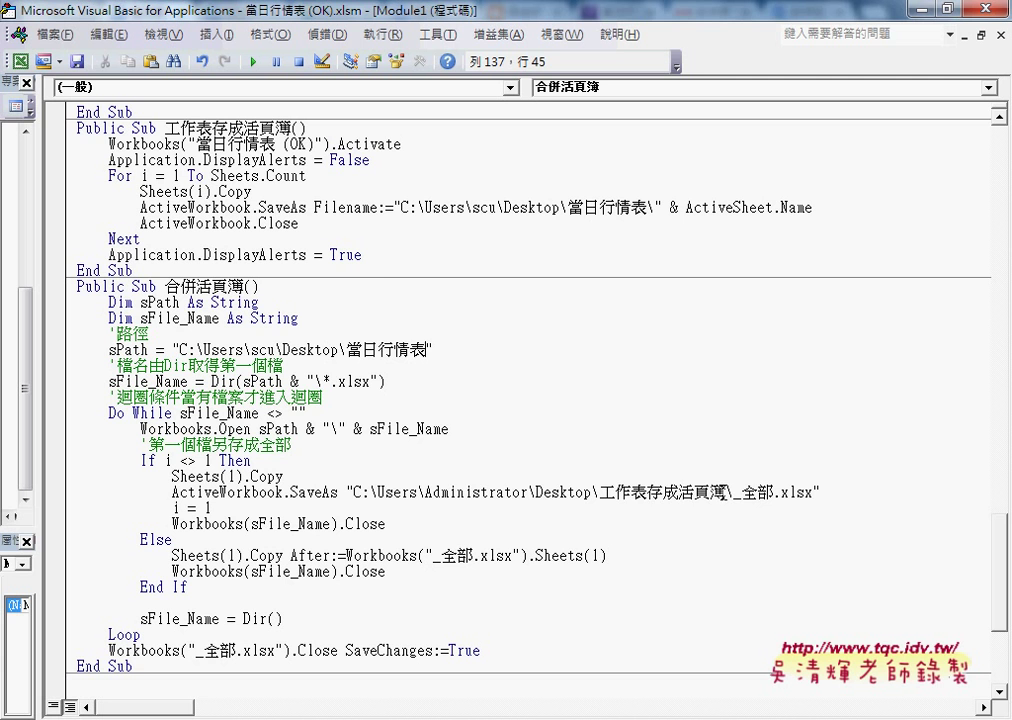
drag(726, 492, 354, 492)
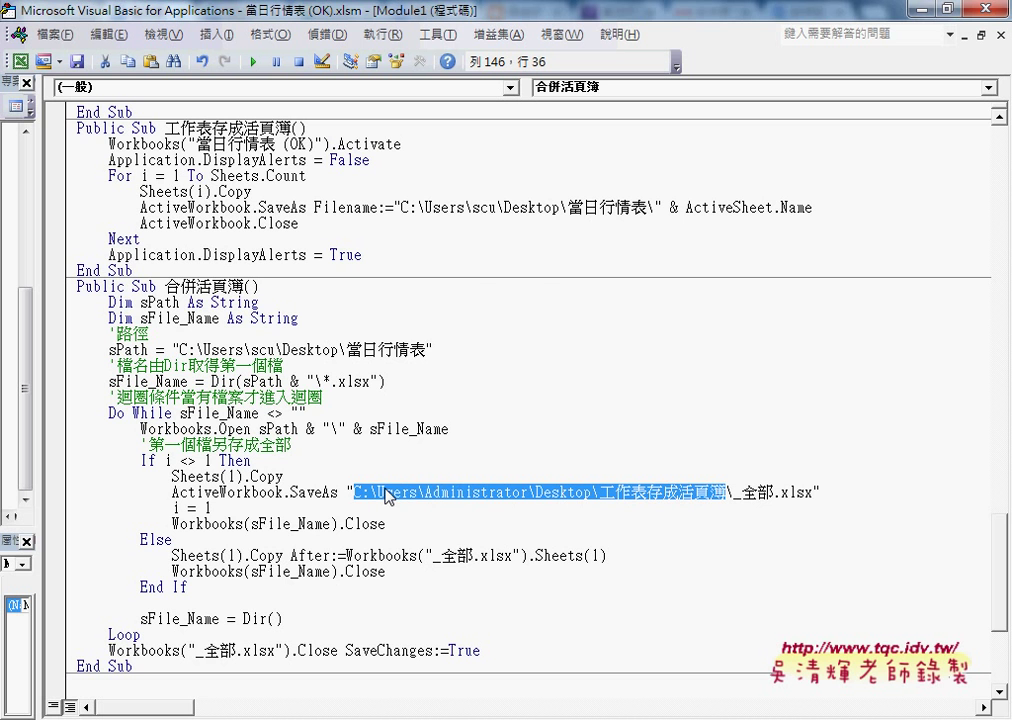
right_click(385, 490)
click(450, 213)
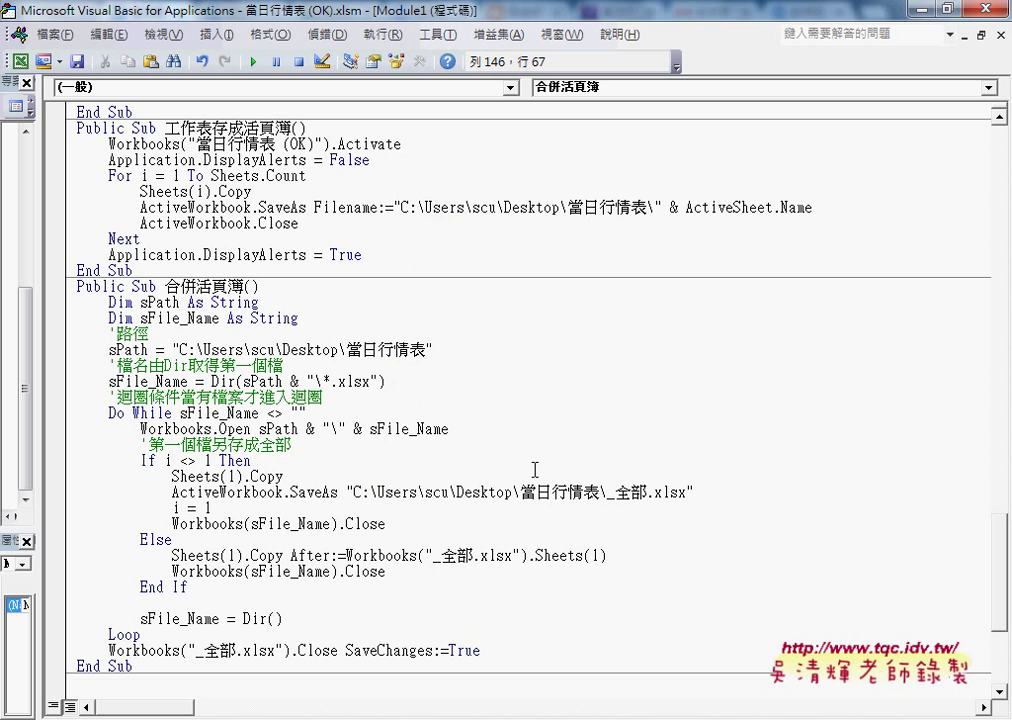
click(275, 349)
double_click(118, 349)
click(281, 381)
mouse_move(385, 381)
mouse_down()
mouse_move(322, 381)
mouse_move(370, 381)
mouse_up()
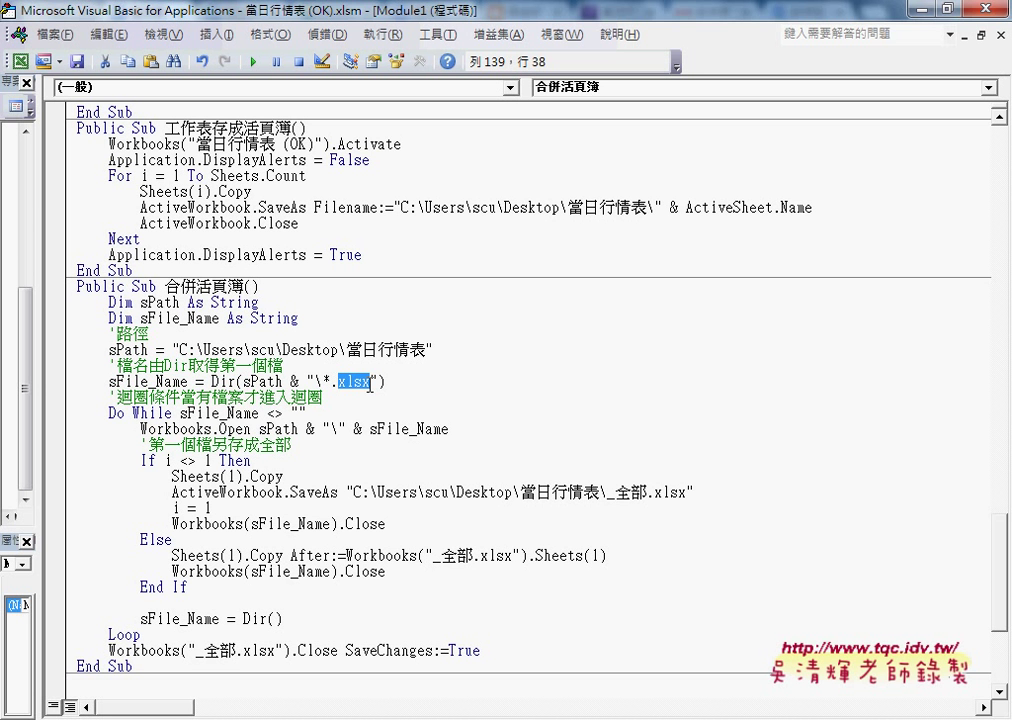
drag(110, 412, 172, 412)
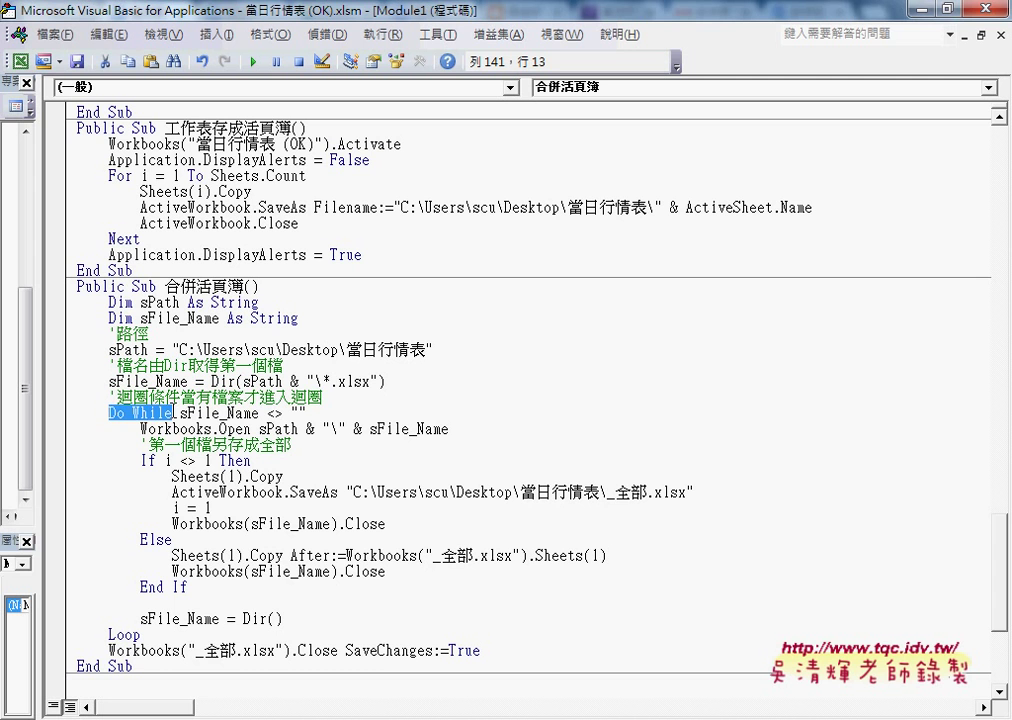
key(Right)
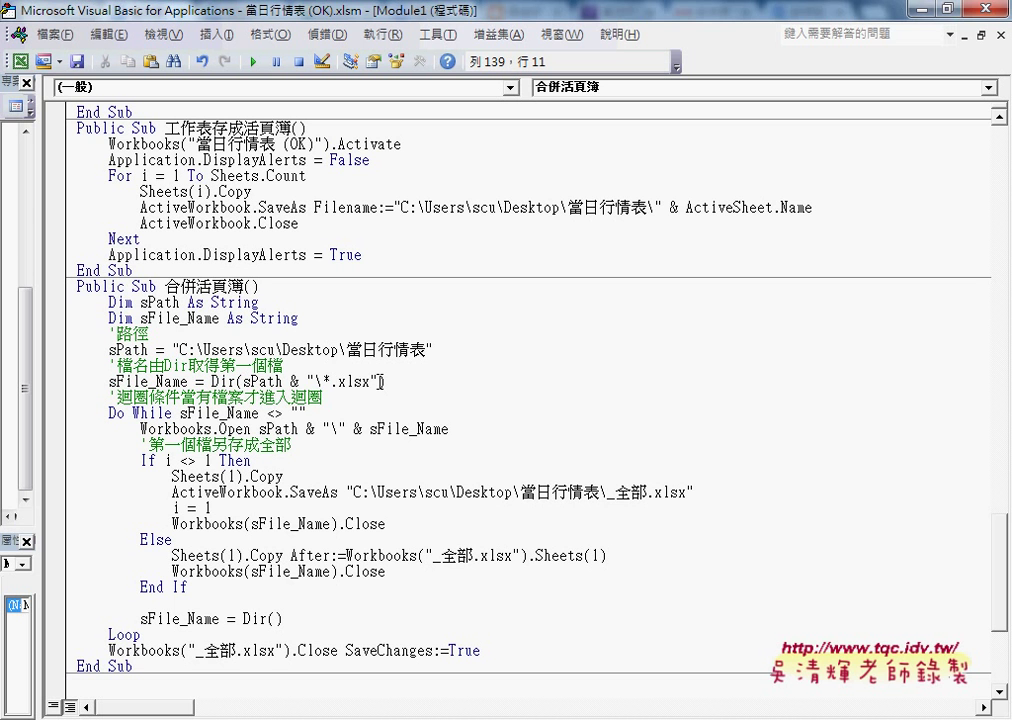
drag(386, 381, 333, 381)
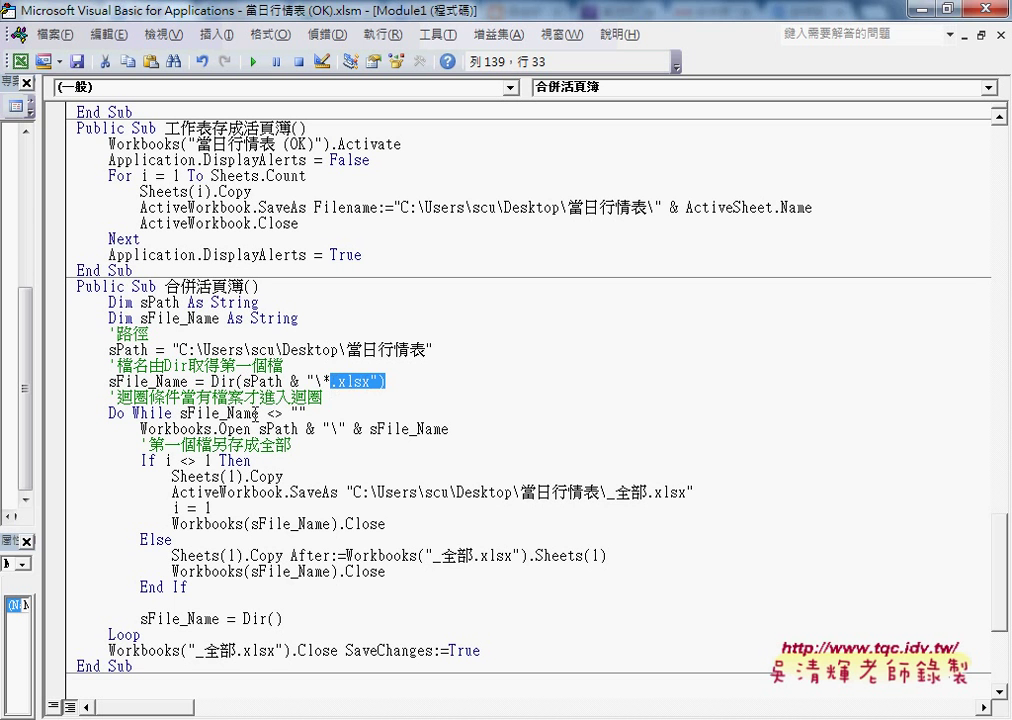
click(205, 413)
click(206, 428)
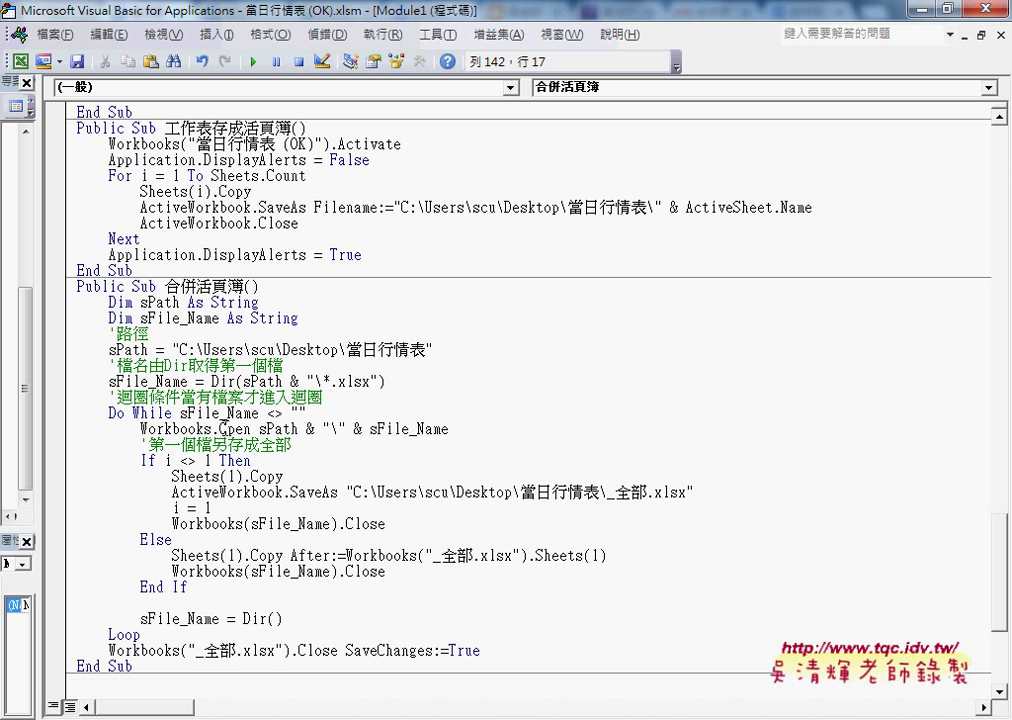
double_click(222, 428)
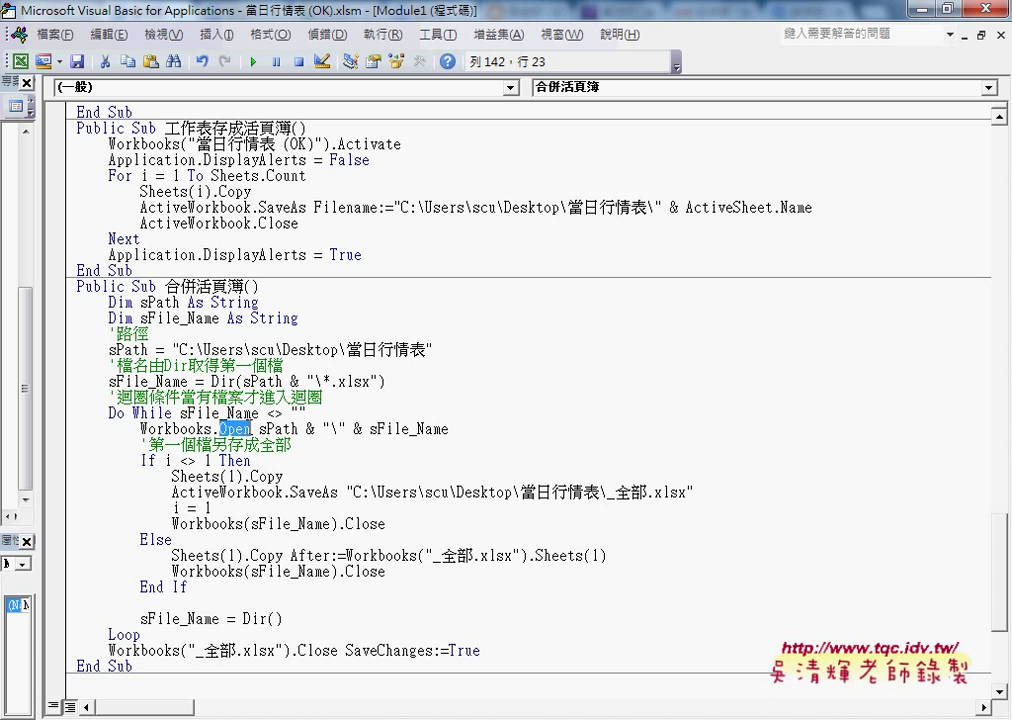
drag(259, 428, 452, 429)
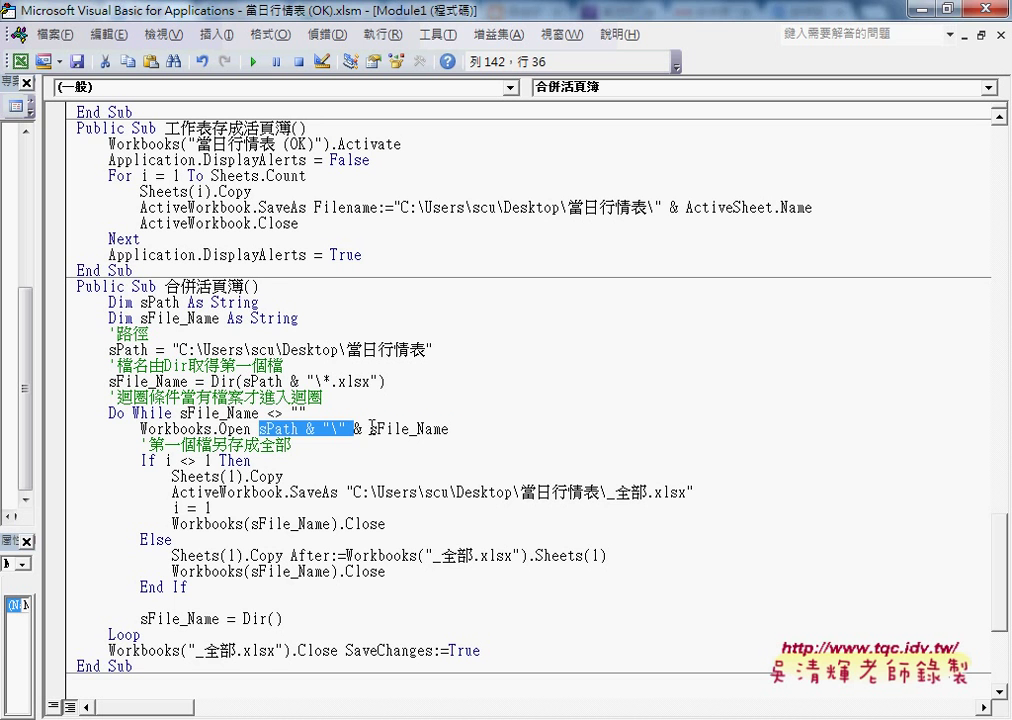
drag(153, 460, 210, 460)
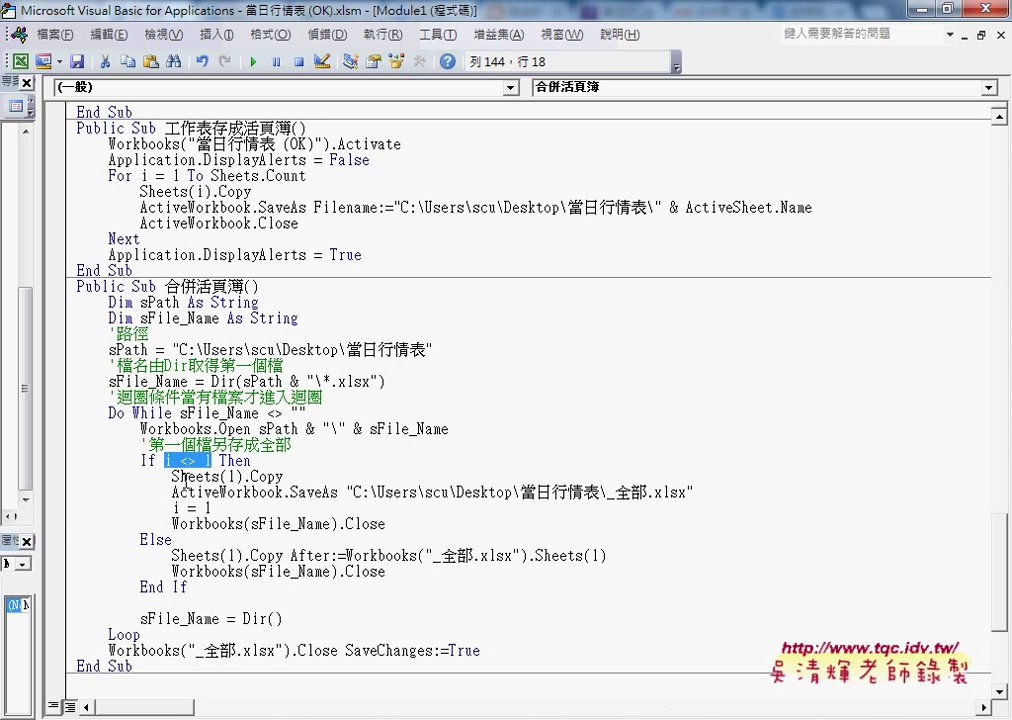
click(186, 555)
drag(252, 555, 607, 555)
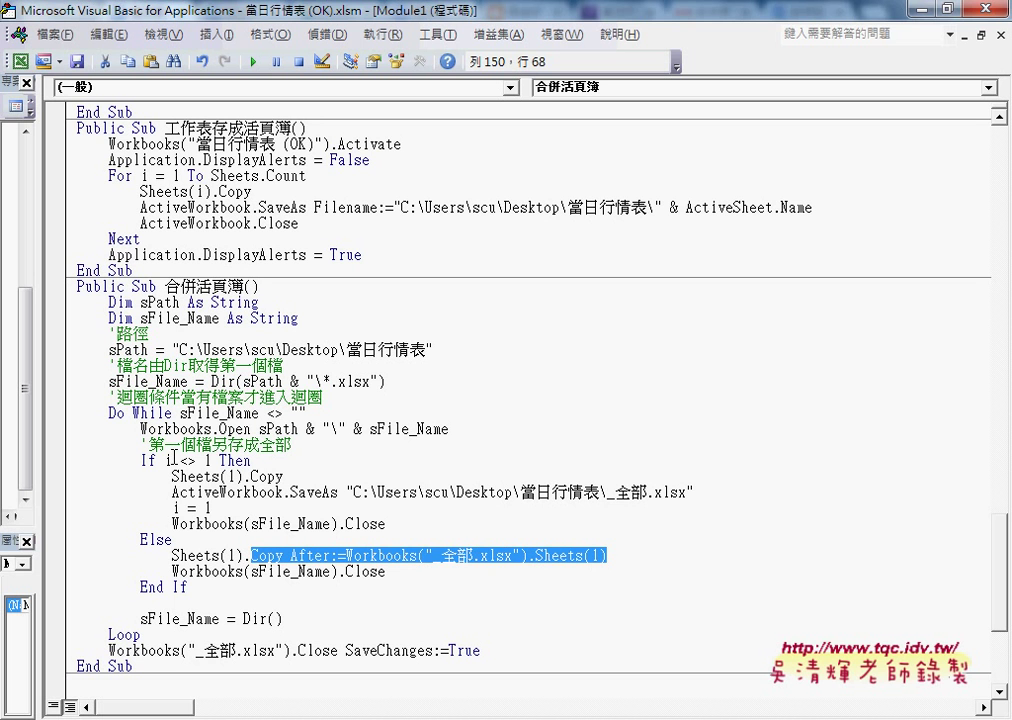
click(181, 461)
click(197, 461)
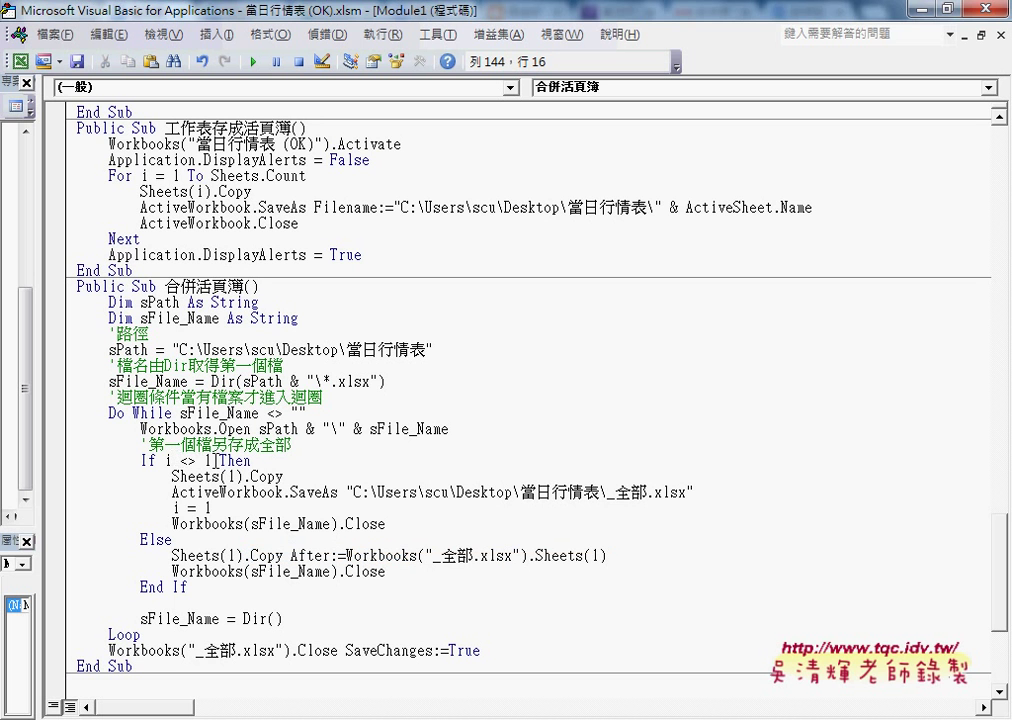
click(216, 461)
click(200, 476)
Highlight the merged workbook's SaveAs path, its 當日行情表 folder and the _全部.xlsx file name
click(150, 444)
click(266, 477)
drag(354, 492, 679, 491)
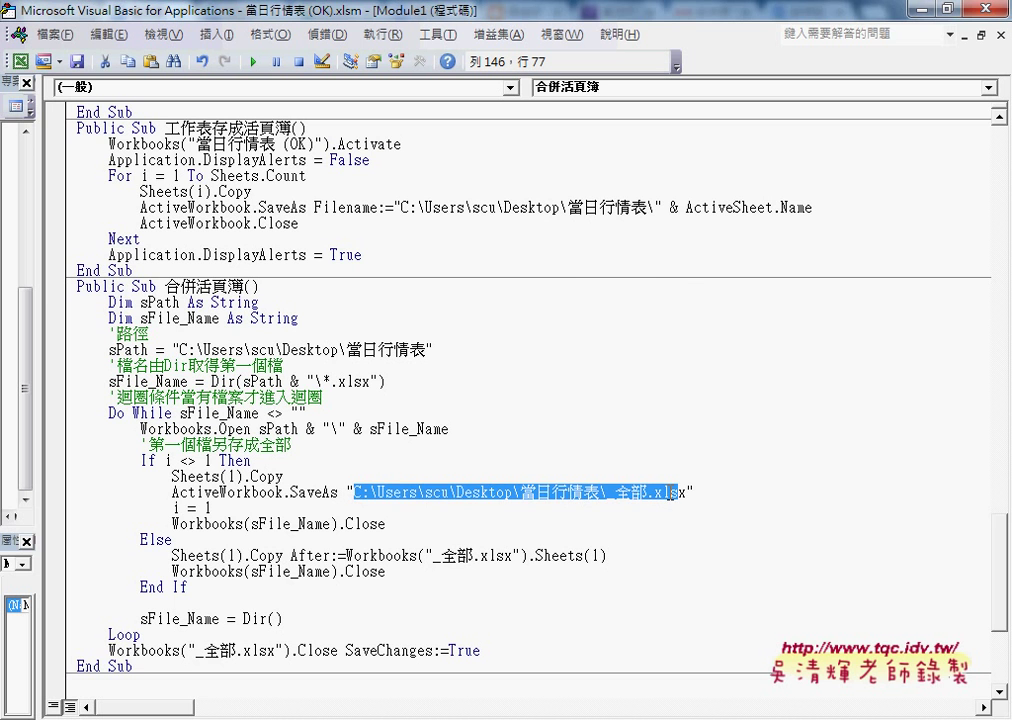
drag(598, 492, 522, 493)
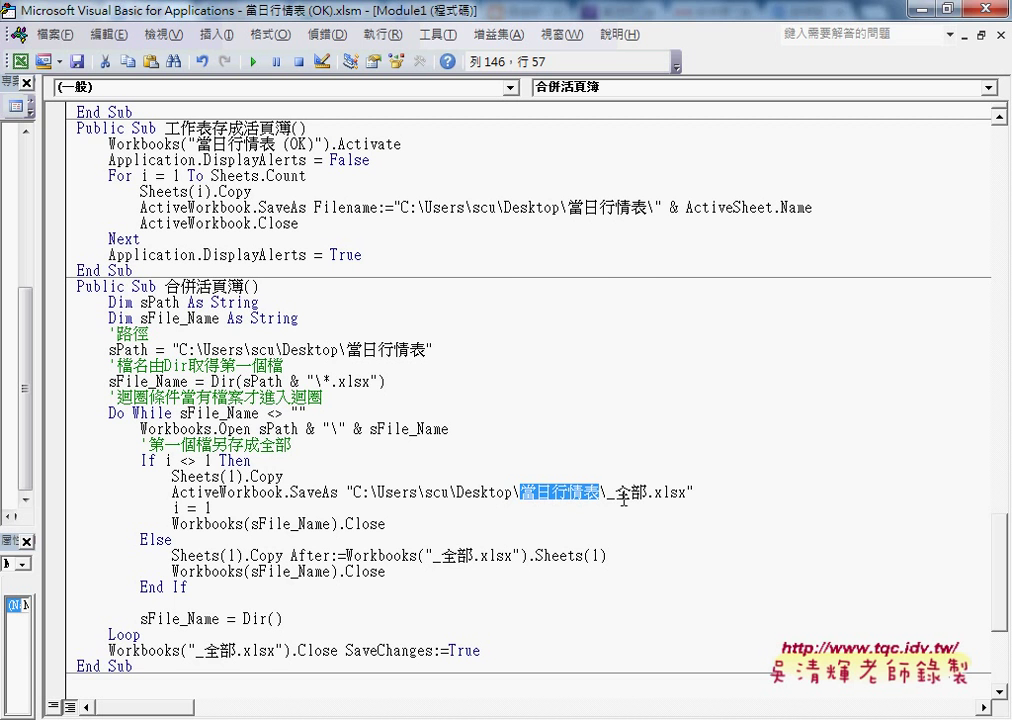
drag(607, 492, 687, 492)
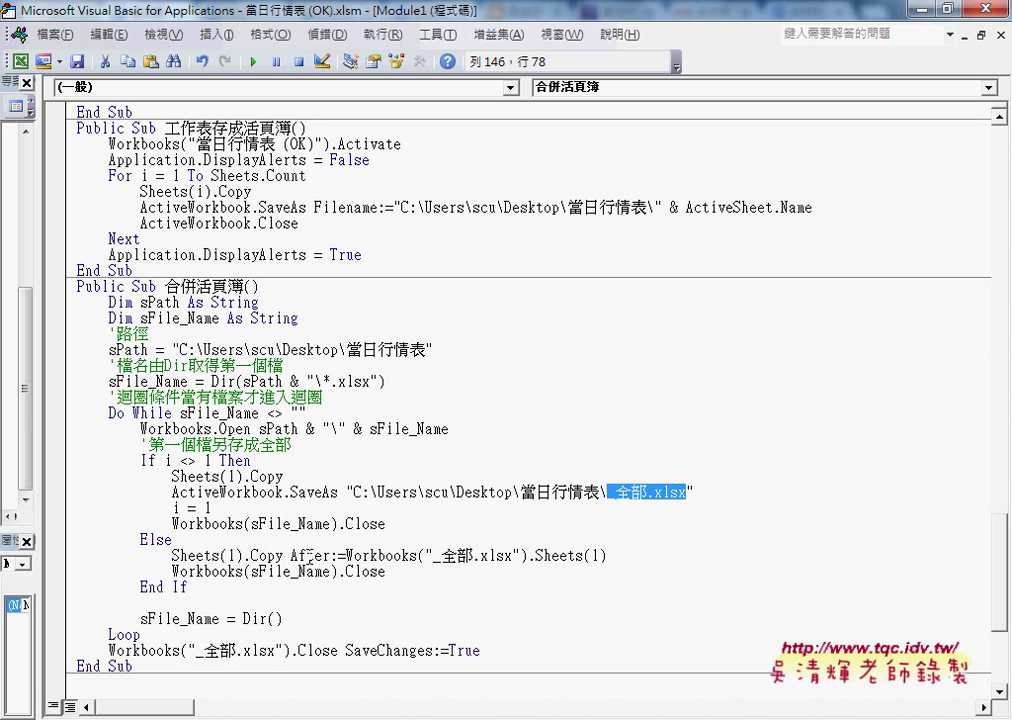
click(289, 556)
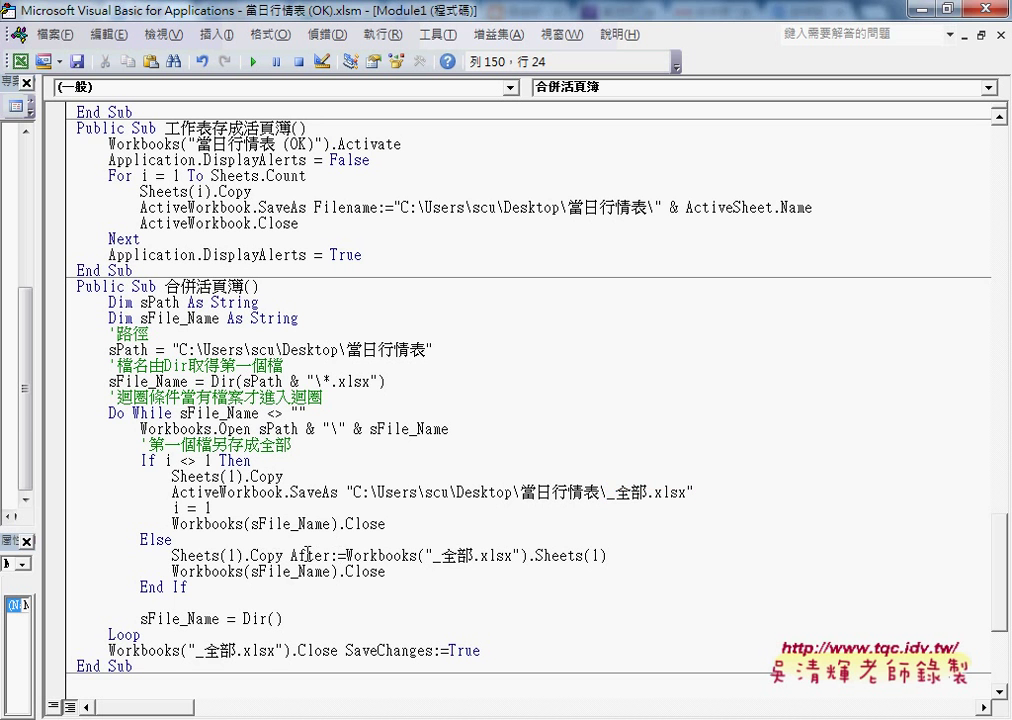
Highlight the _全部.xlsx Copy target and the final Close SaveChanges:=True call
drag(337, 556, 569, 556)
click(613, 557)
click(380, 572)
drag(139, 650, 180, 650)
drag(338, 650, 298, 650)
drag(480, 650, 347, 651)
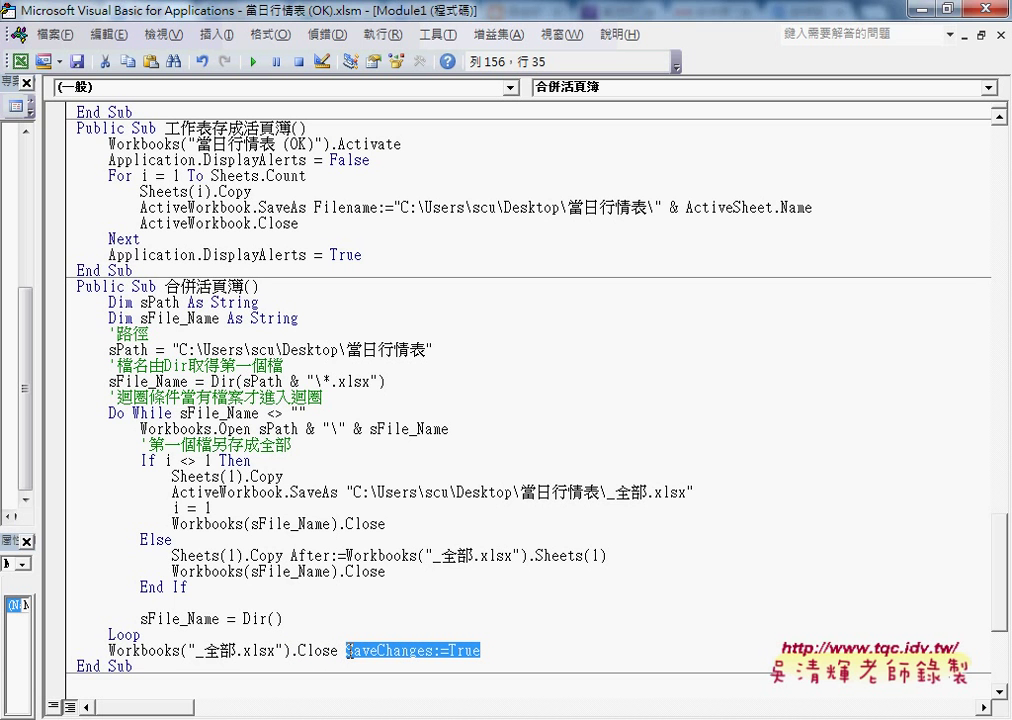
Restore the editor window, minimize Chrome, and delete _全部 from the 當日行情表 folder
drag(114, 8, 397, 80)
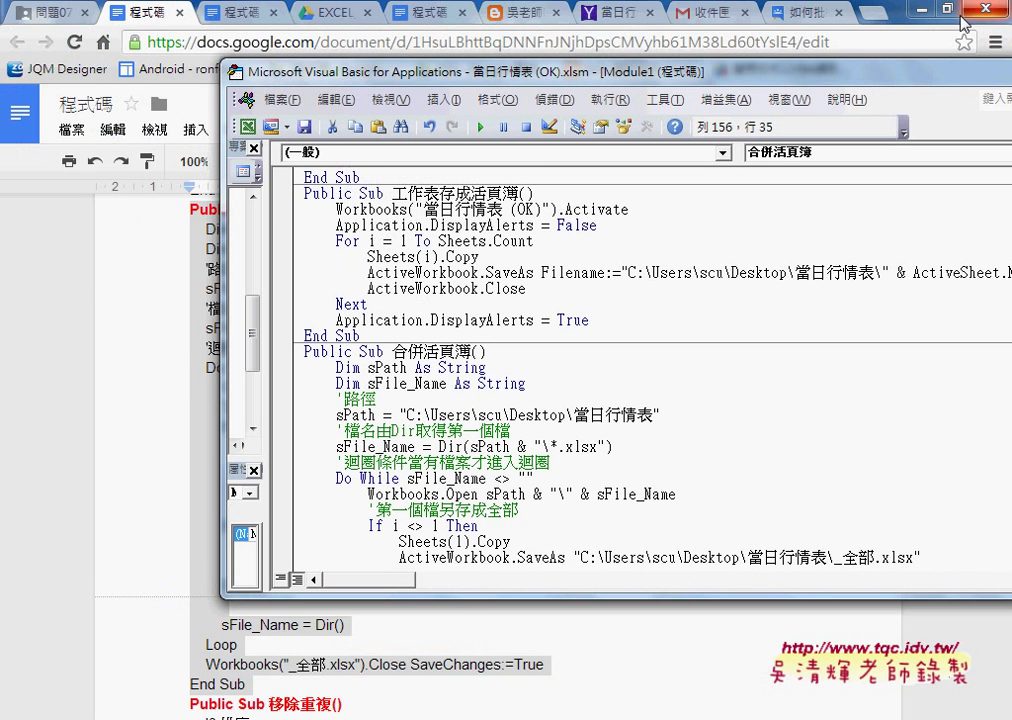
click(918, 8)
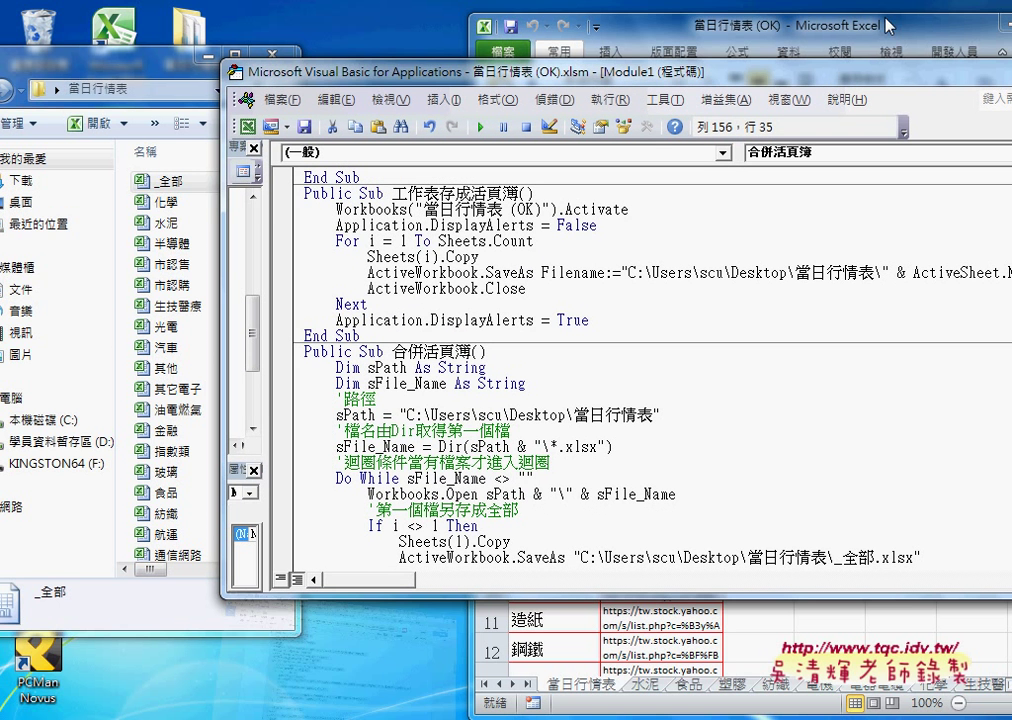
double_click(180, 181)
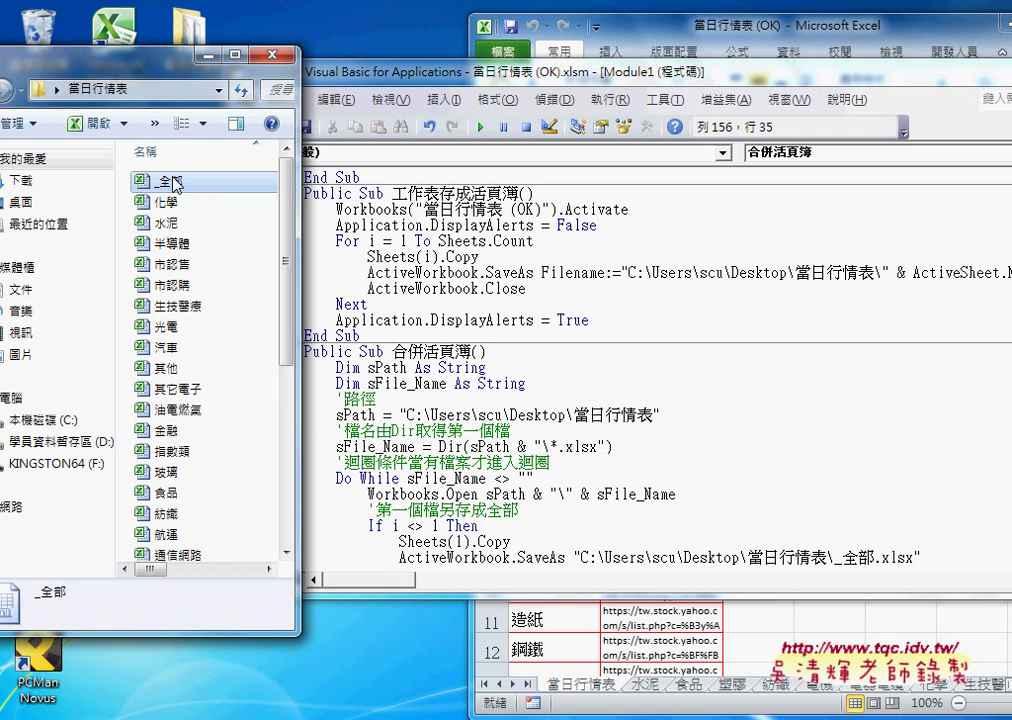
right_click(173, 180)
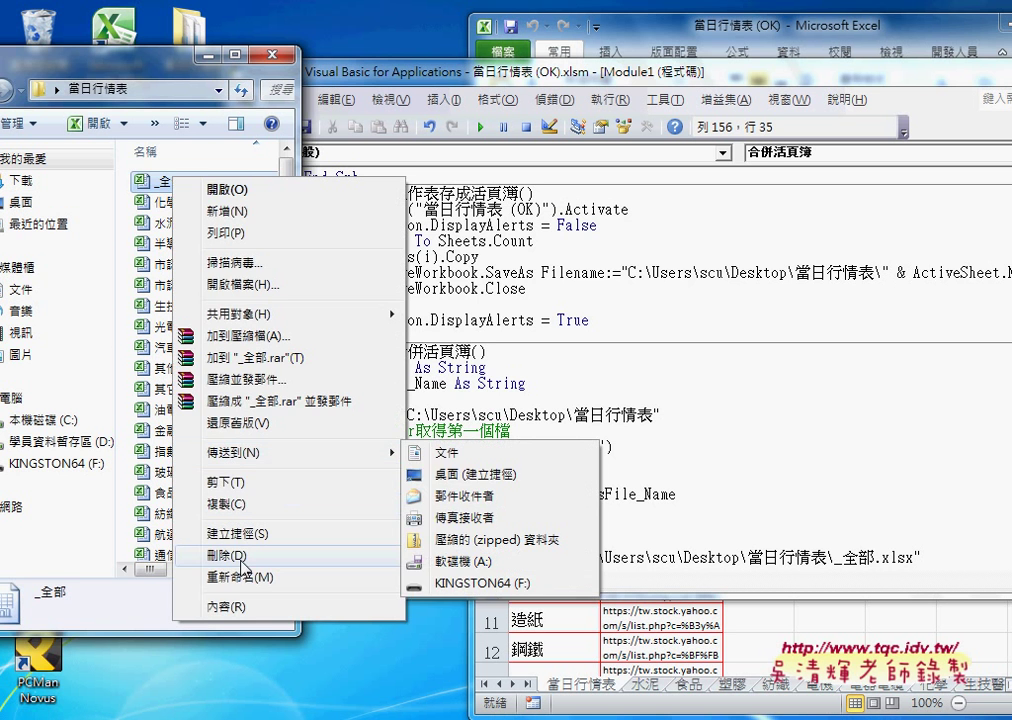
click(215, 554)
click(558, 451)
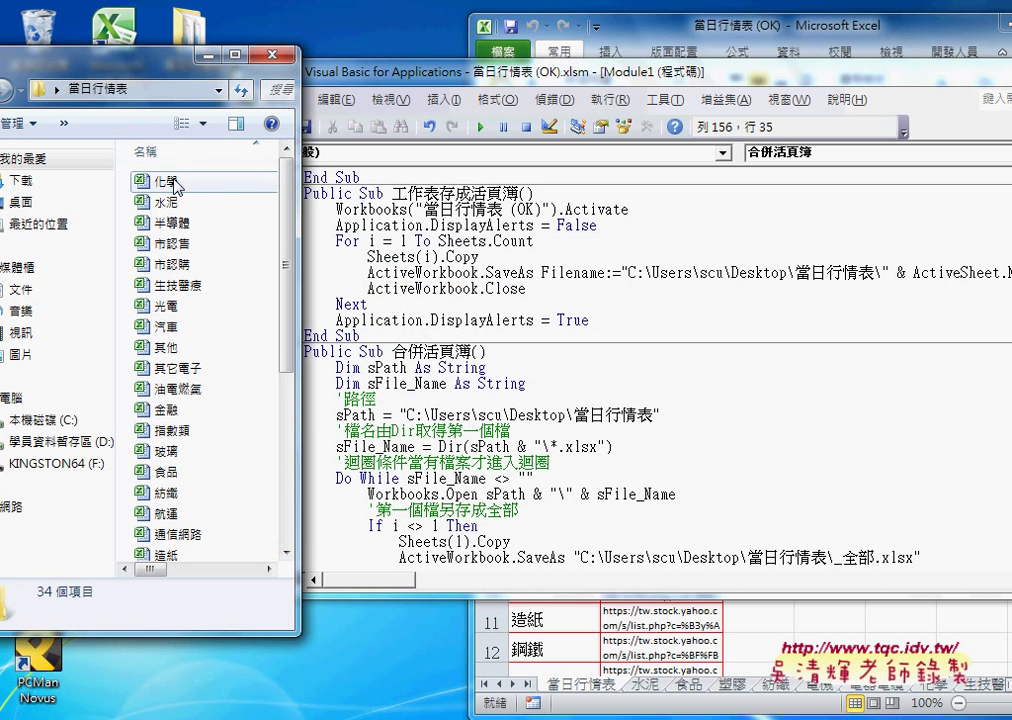
click(463, 446)
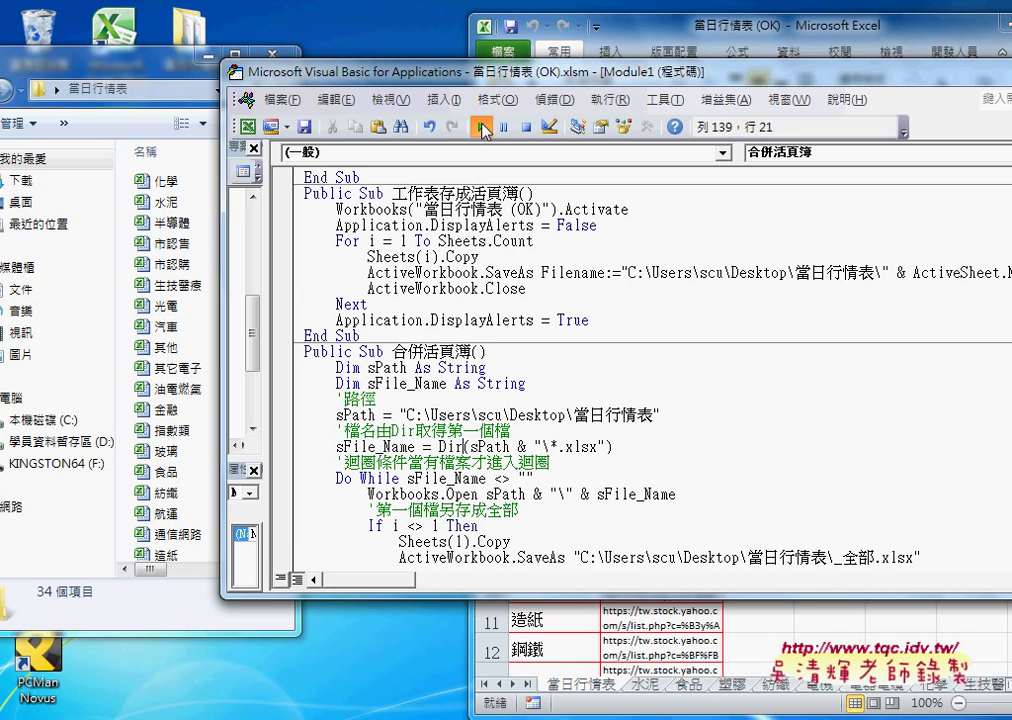
Run 合併活頁簿 and open the newly created _全部 workbook from the 當日行情表 folder
click(481, 127)
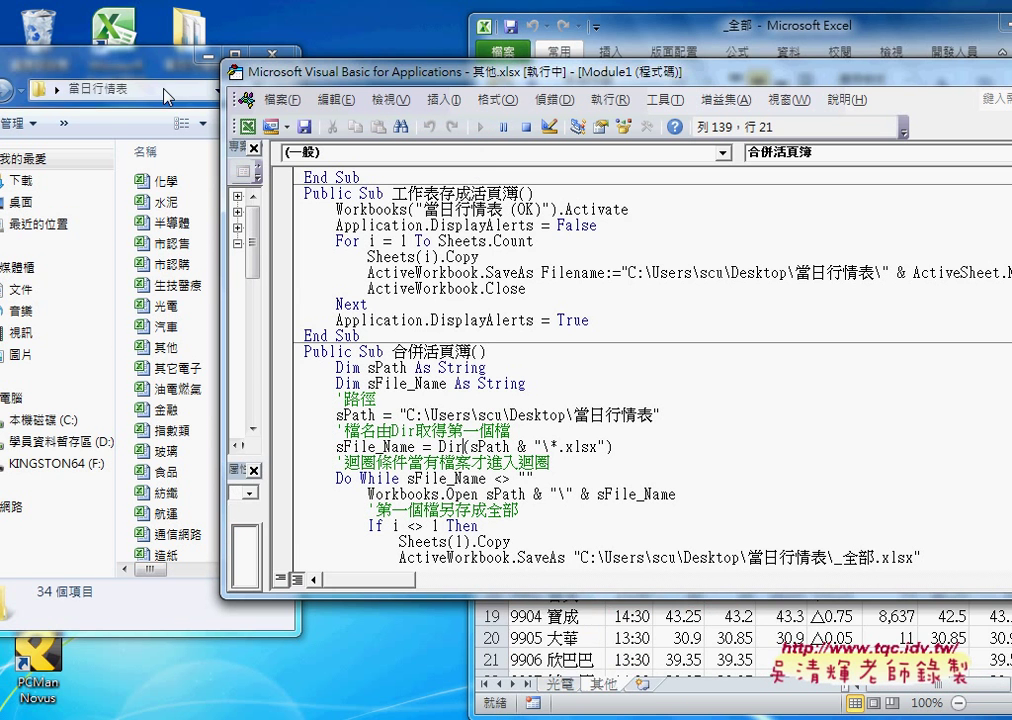
click(122, 49)
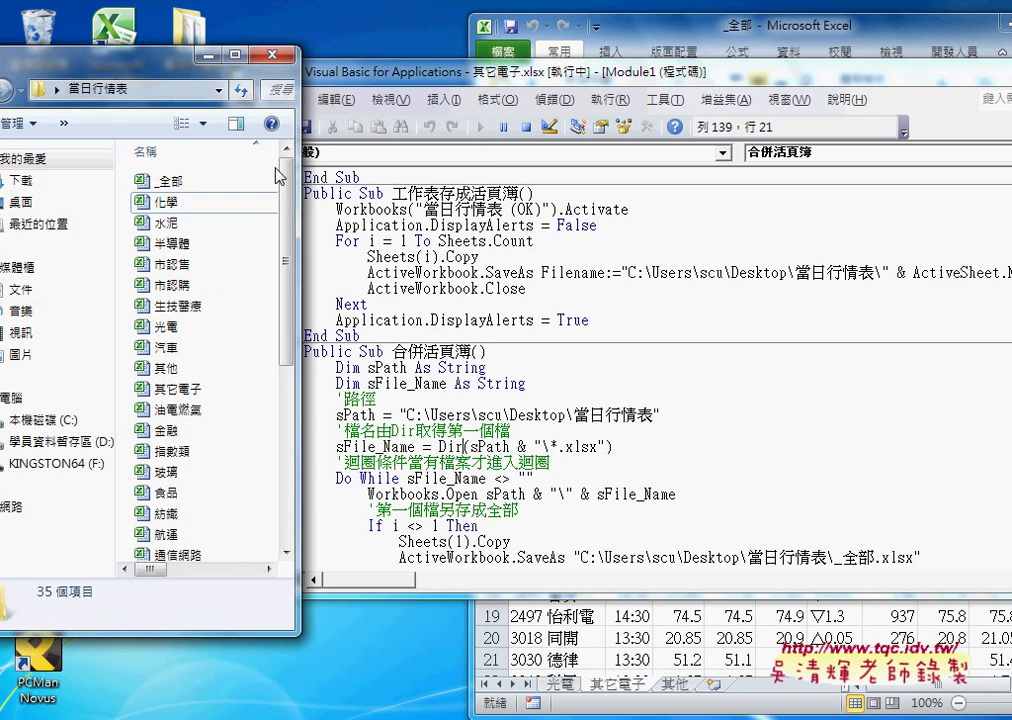
click(183, 186)
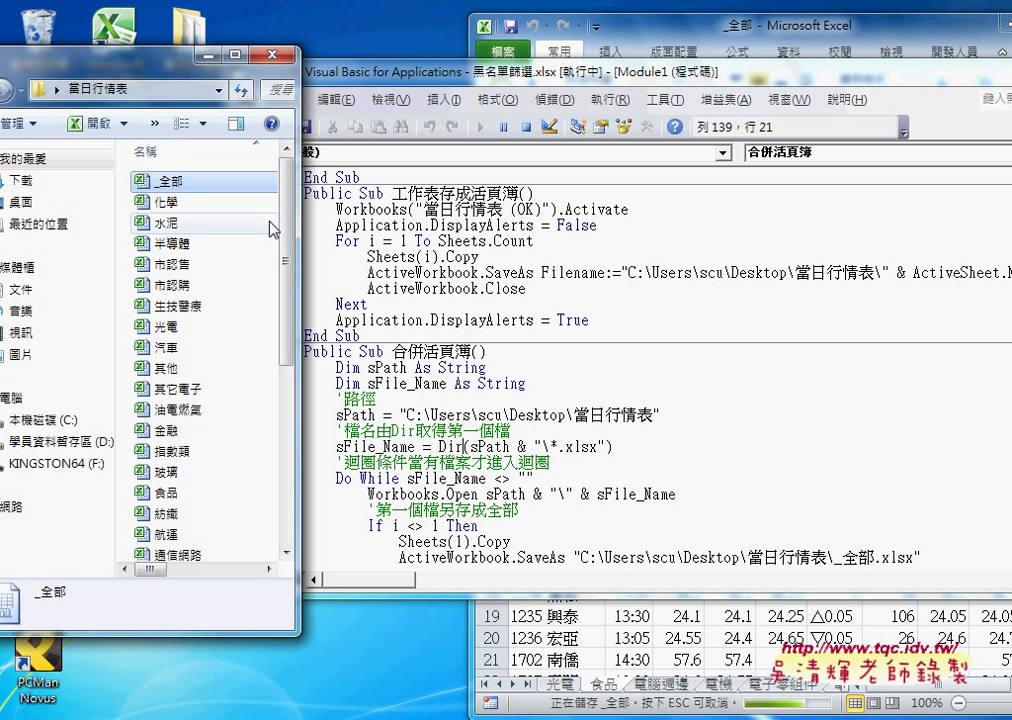
double_click(186, 183)
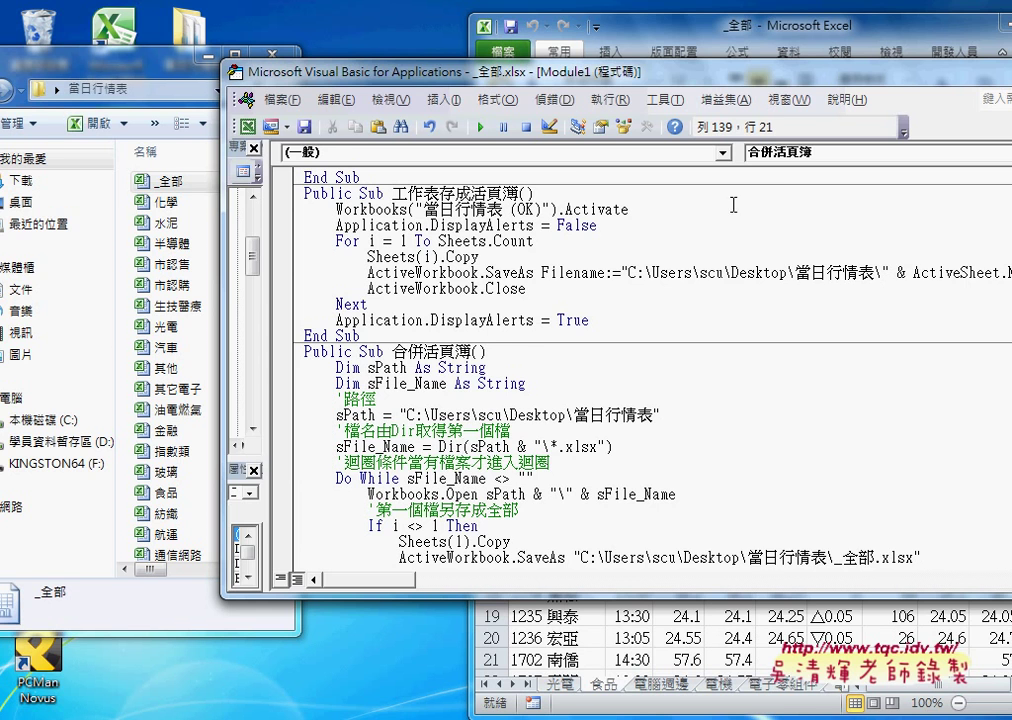
Maximize Excel and step through the sector sheets from 電腦週邊 to 鋼鐵
double_click(762, 30)
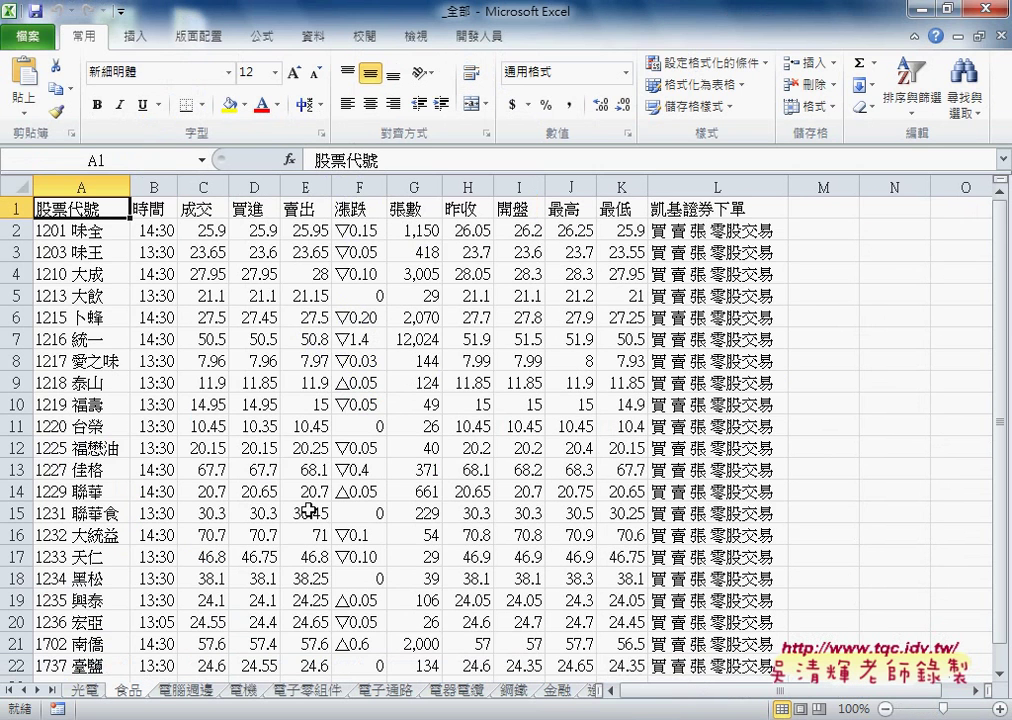
click(85, 690)
click(160, 692)
click(243, 691)
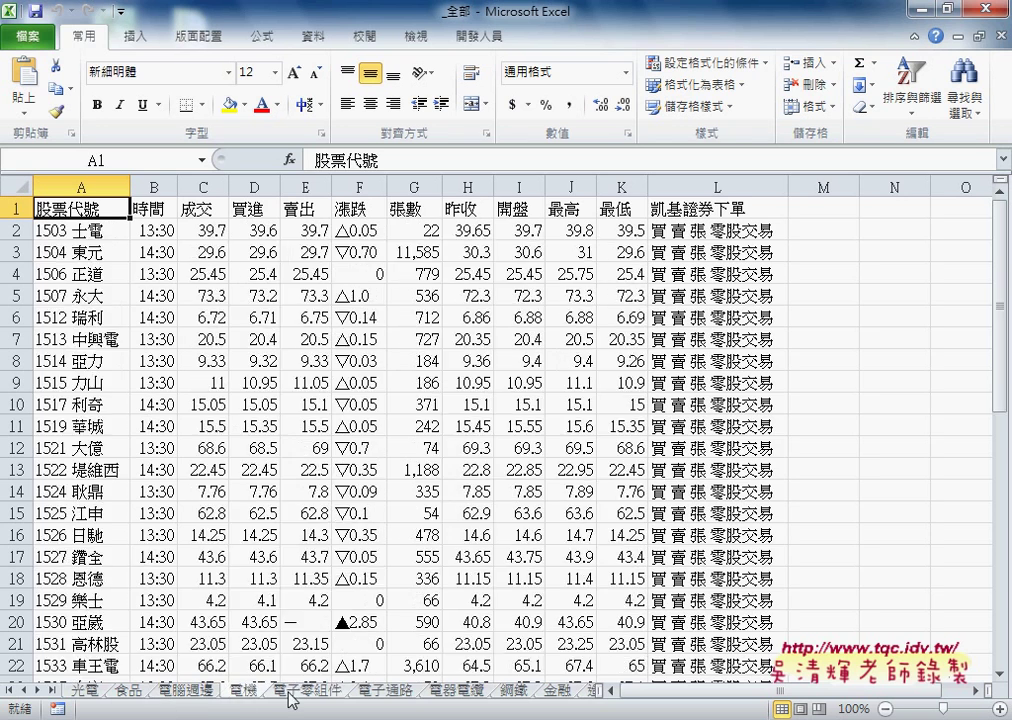
click(307, 691)
click(385, 691)
click(456, 691)
click(514, 691)
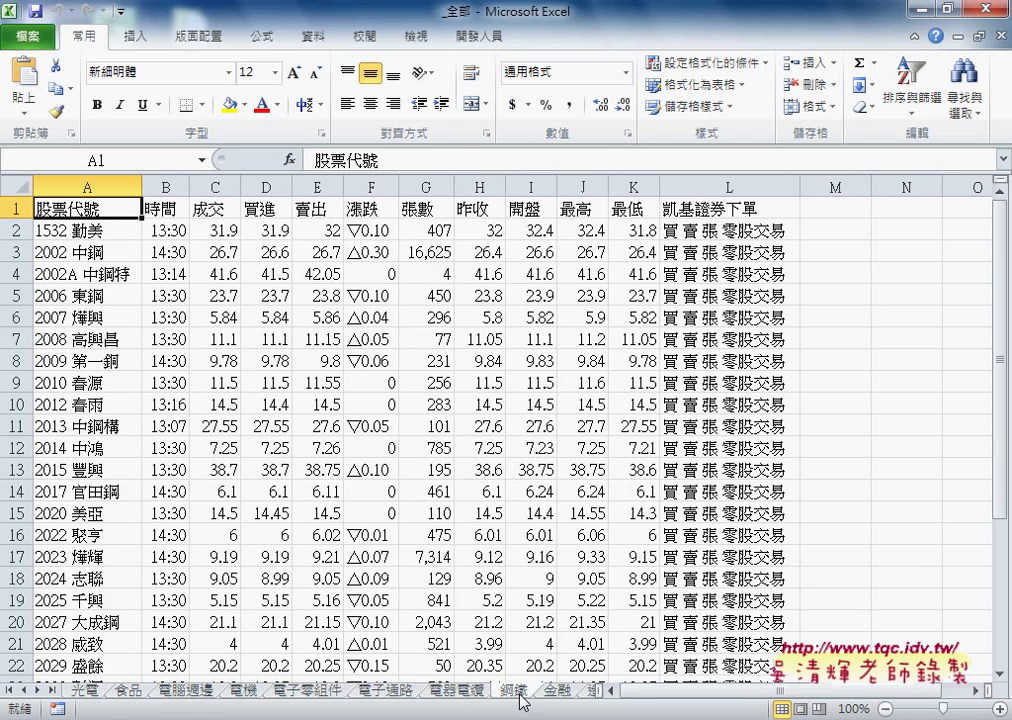
Widen the sheet-tab area, step back to 造紙, and close the _全部 workbook
drag(619, 690, 846, 691)
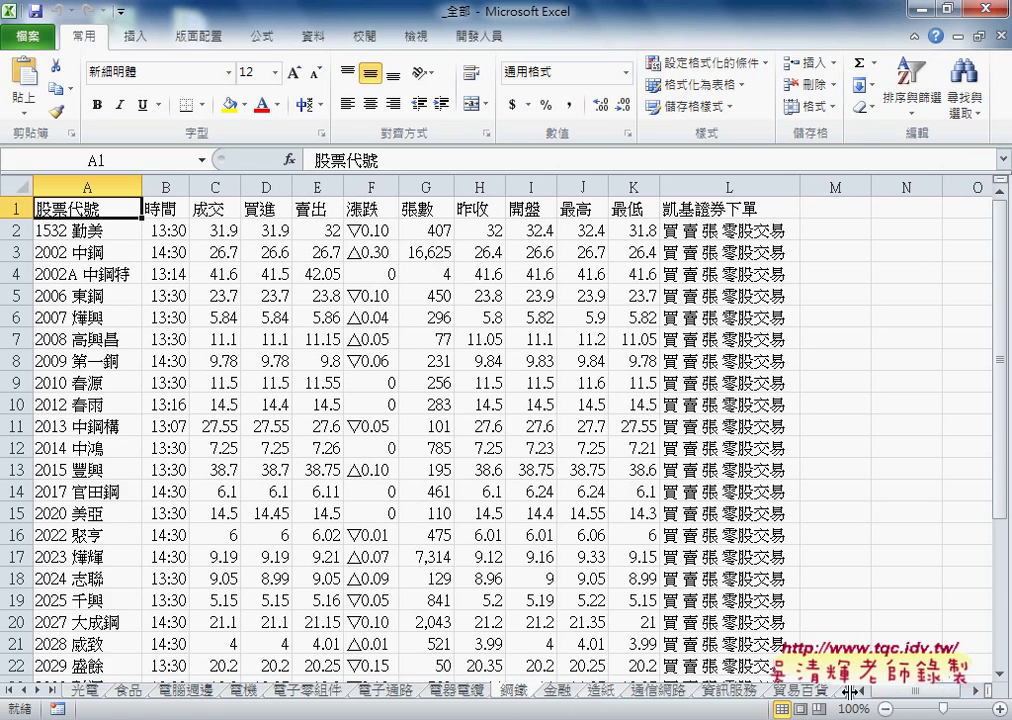
click(798, 691)
click(735, 691)
click(657, 691)
click(605, 691)
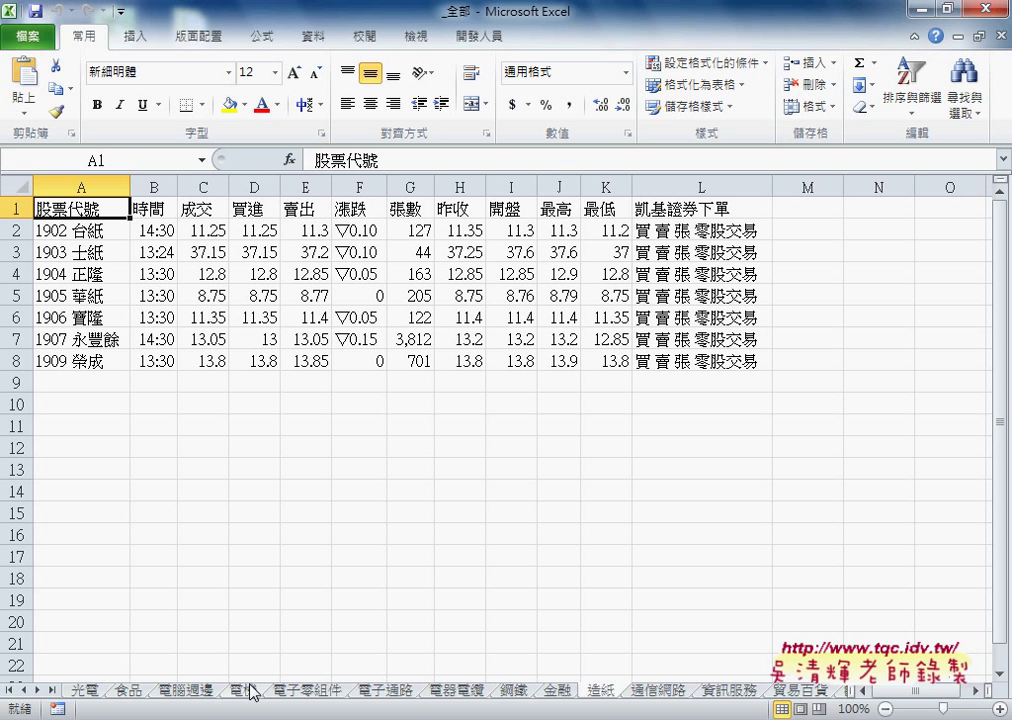
click(990, 9)
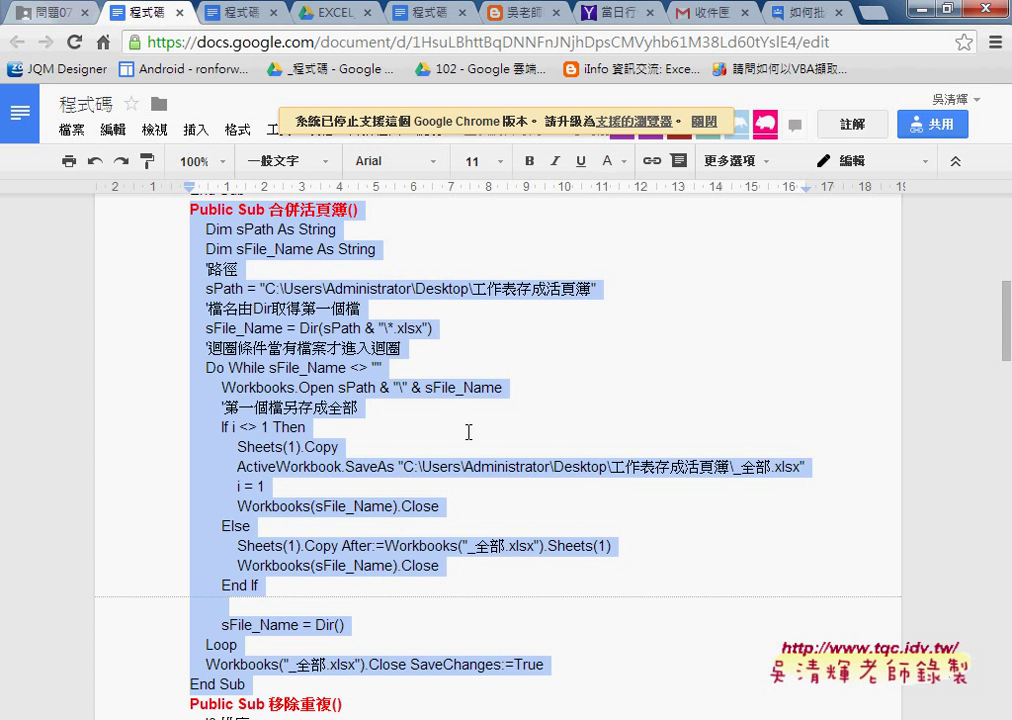
Highlight the _全部.xlsx file name in the notes' SaveAs line
click(469, 432)
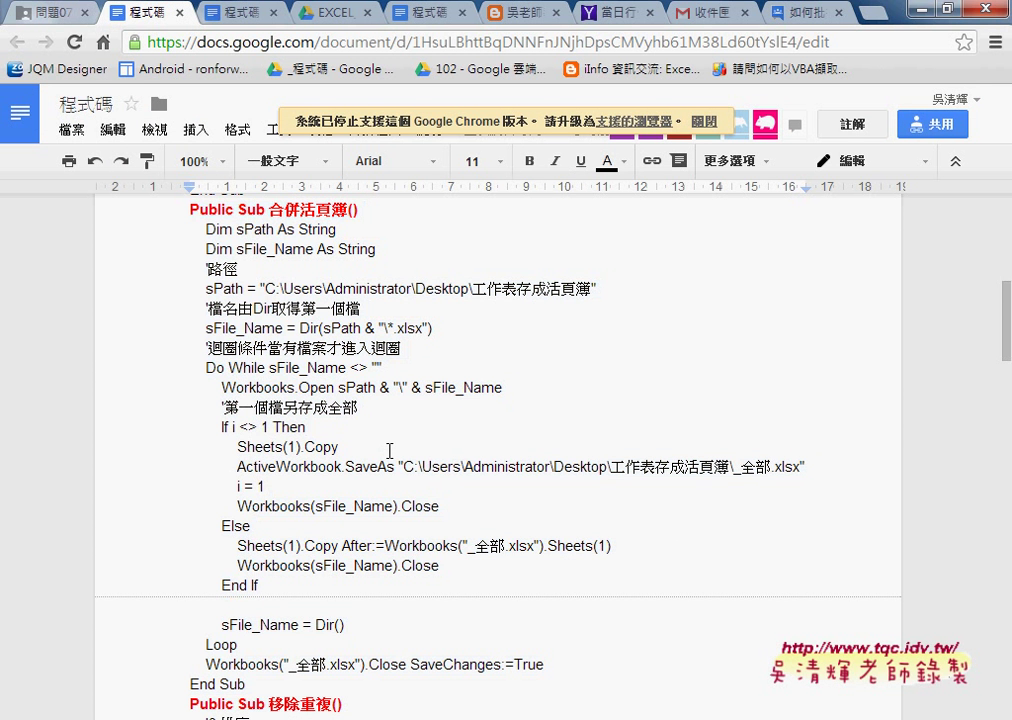
click(287, 368)
drag(733, 467, 801, 468)
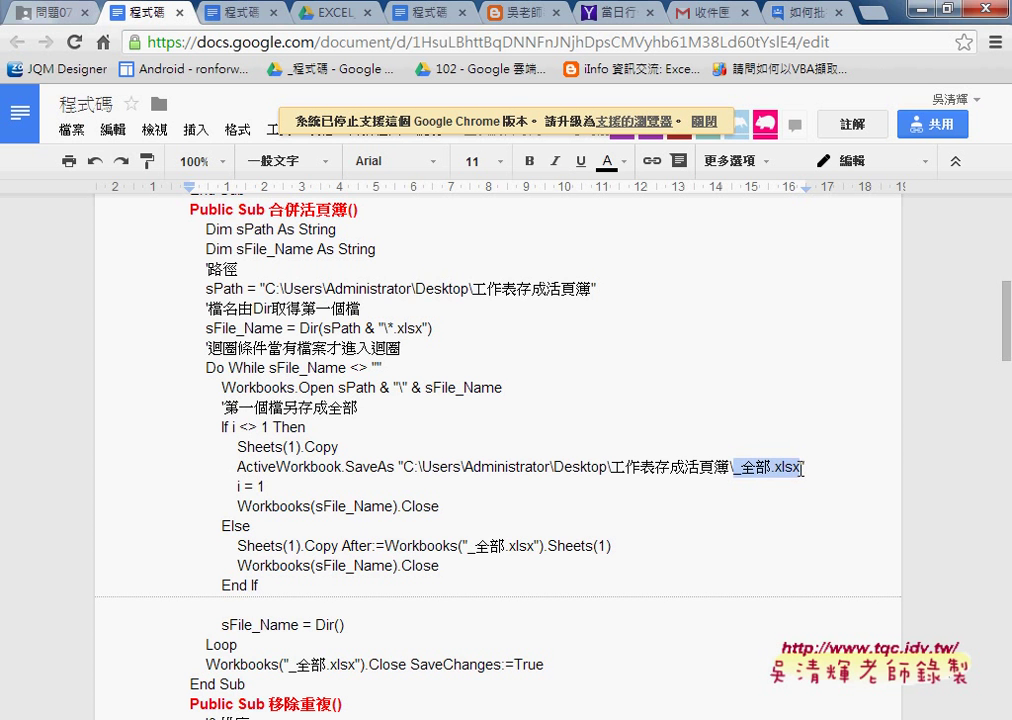